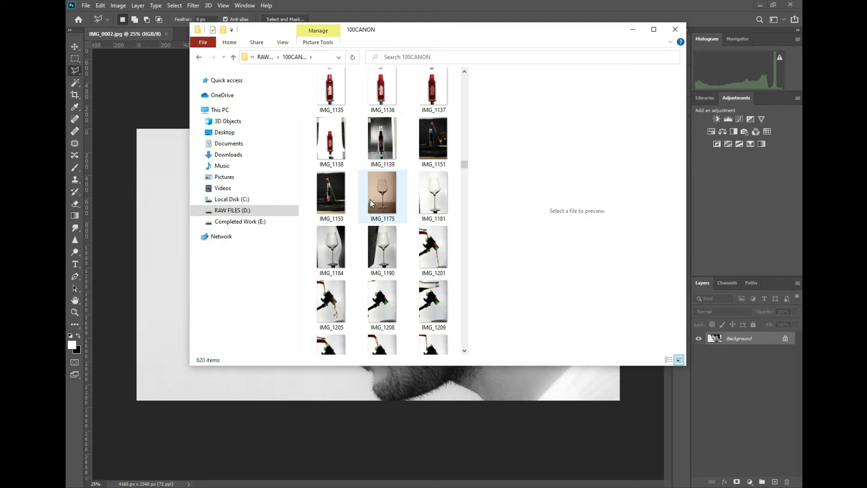
# Open the wine glass raw photo IMG_1175 from the 100CANON folder in Photoshop's Camera Raw
pyautogui.click(377, 201)
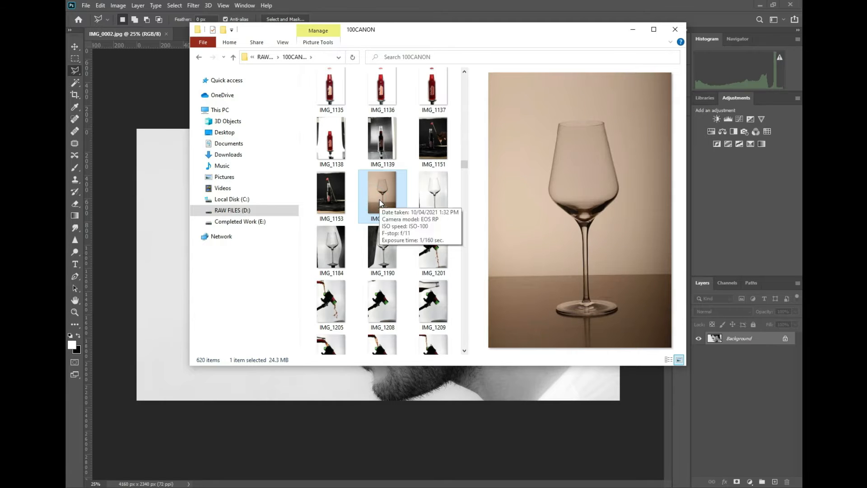
pyautogui.moveTo(379, 204); pyautogui.dragTo(696, 221)
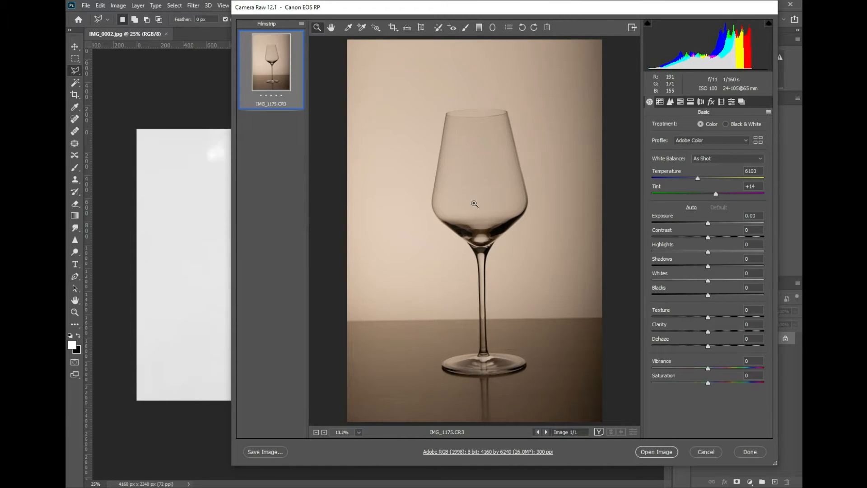
pyautogui.moveTo(475, 204); pyautogui.dragTo(477, 216)
pyautogui.rightClick(482, 193)
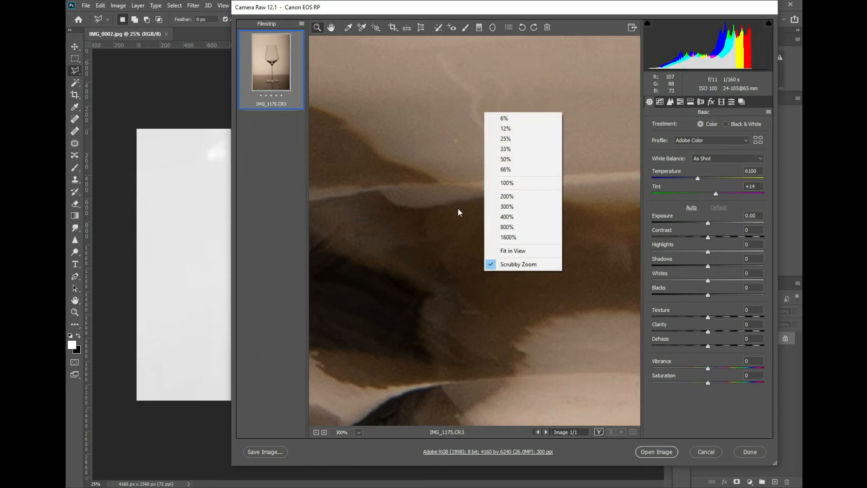
pyautogui.click(510, 252)
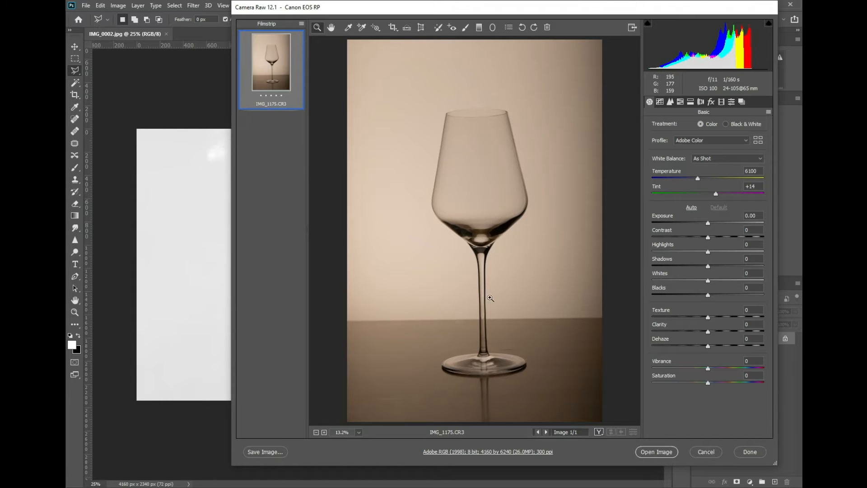
# Brighten the wine glass photo by setting Exposure to +0.80
pyautogui.click(488, 195)
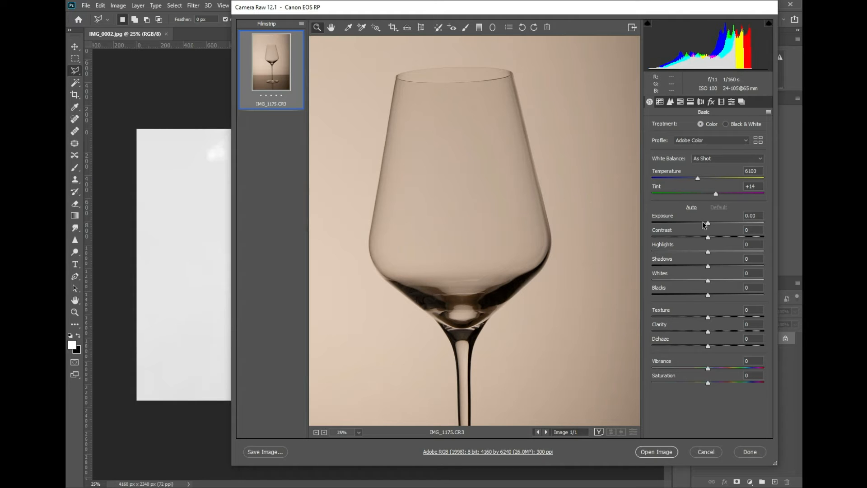
pyautogui.moveTo(708, 222); pyautogui.dragTo(717, 223)
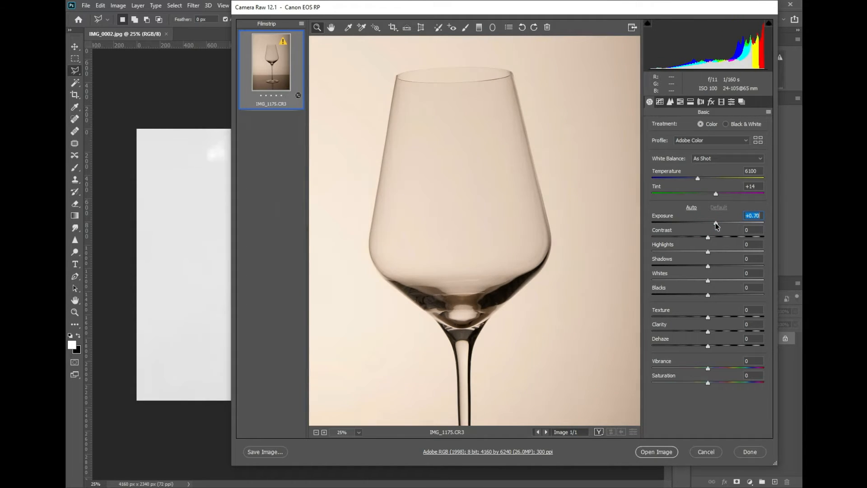
pyautogui.click(509, 225)
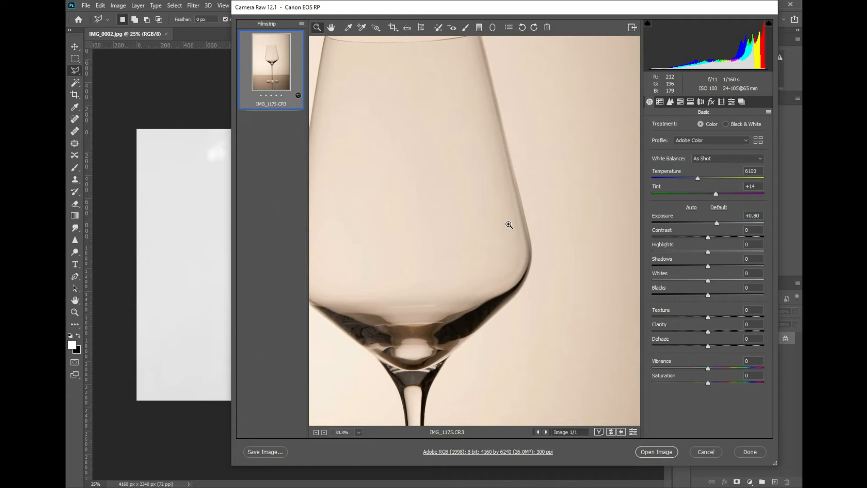
pyautogui.rightClick(505, 233)
pyautogui.click(536, 294)
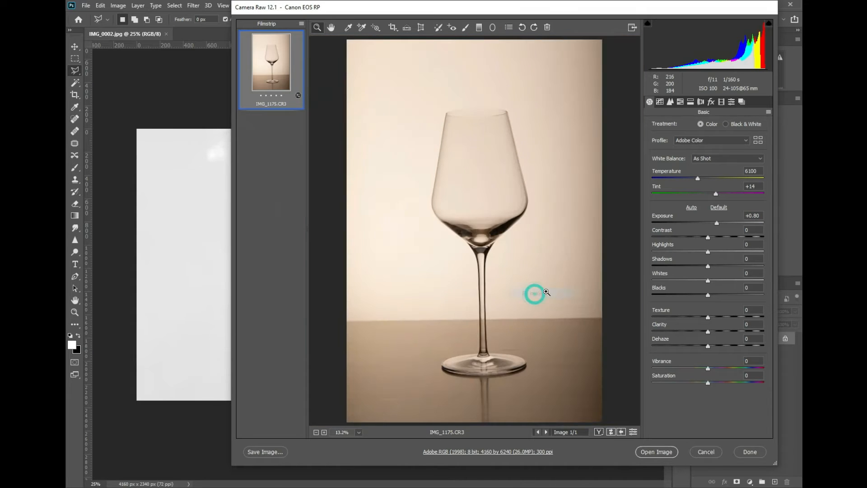
# Set Shadows and Blacks to -30, Highlights to -3, Texture to +36, Clarity to +37 and Dehaze to -13
pyautogui.moveTo(708, 265); pyautogui.dragTo(691, 299)
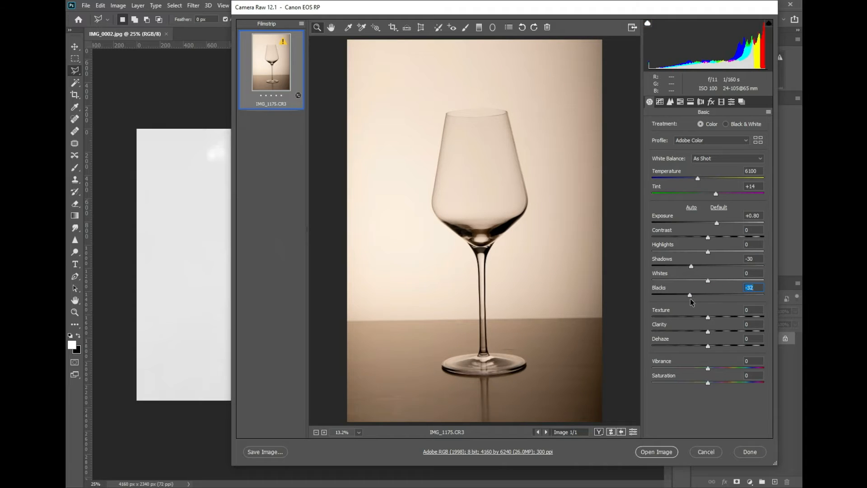
pyautogui.moveTo(709, 253)
pyautogui.mouseDown()
pyautogui.moveTo(736, 255)
pyautogui.moveTo(695, 256)
pyautogui.moveTo(706, 257)
pyautogui.mouseUp()
pyautogui.moveTo(708, 318); pyautogui.dragTo(722, 332)
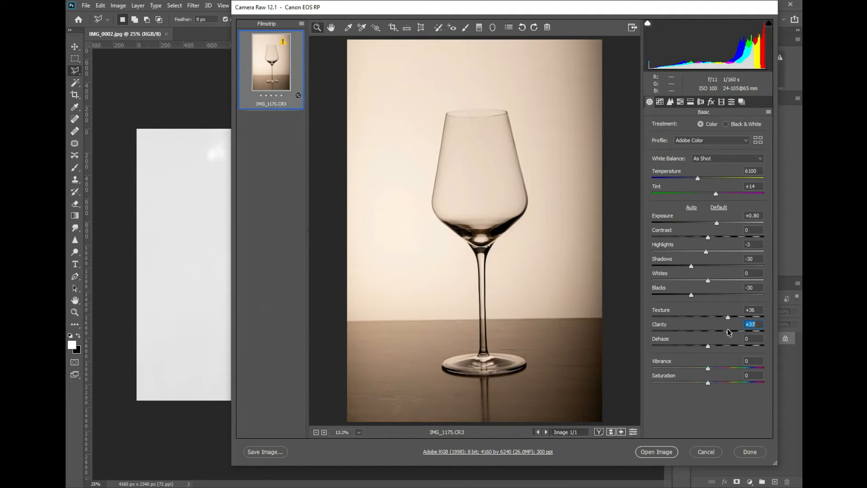
pyautogui.moveTo(708, 350)
pyautogui.mouseDown()
pyautogui.moveTo(718, 349)
pyautogui.moveTo(701, 349)
pyautogui.mouseUp()
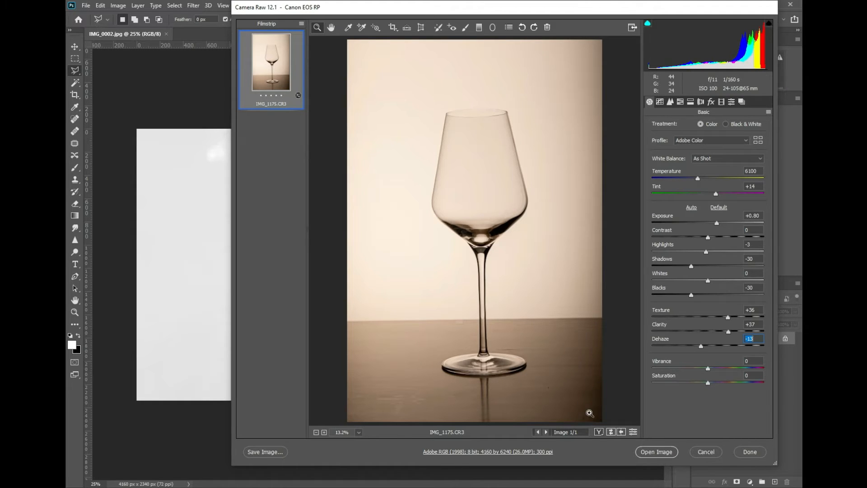
# Enable lens profile corrections and choose Canon as the lens make
pyautogui.click(703, 103)
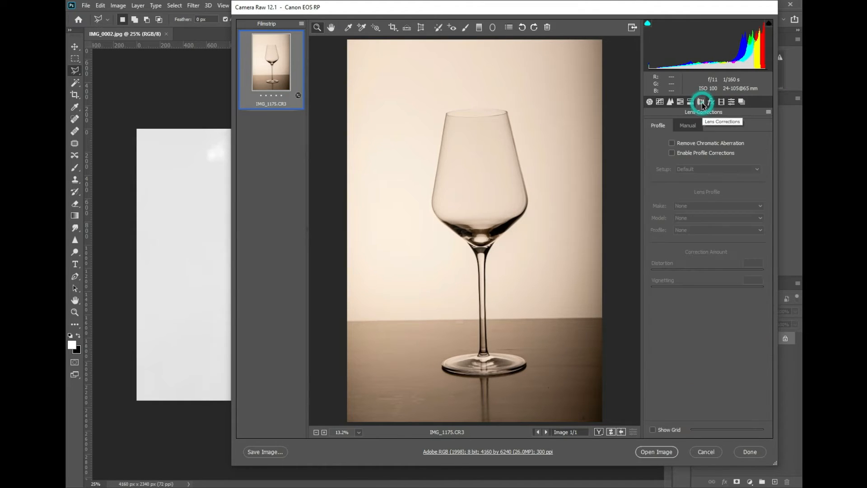
pyautogui.click(672, 152)
pyautogui.click(725, 168)
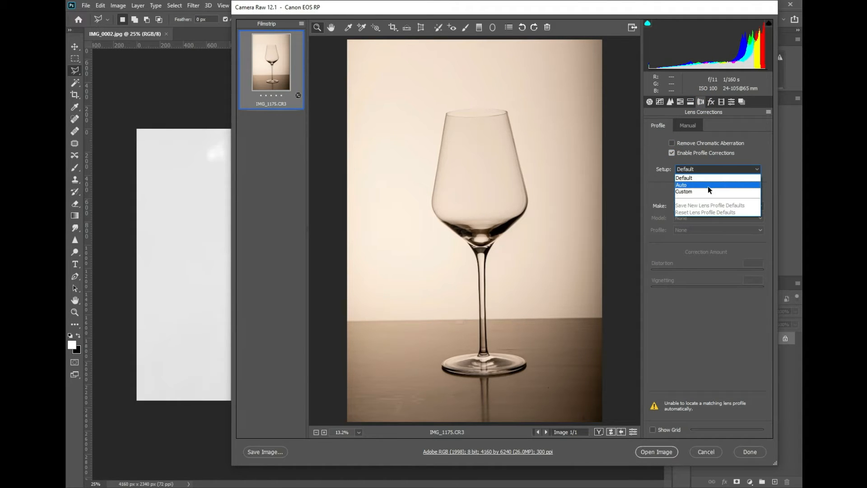
pyautogui.click(756, 169)
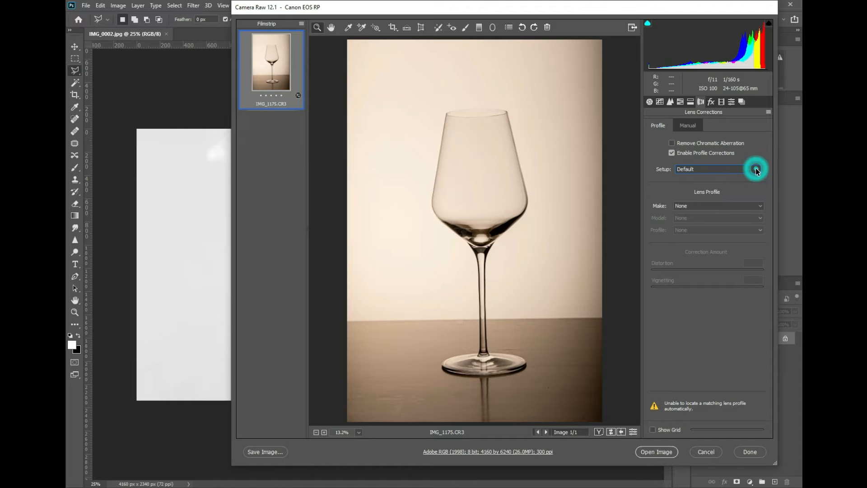
pyautogui.click(759, 206)
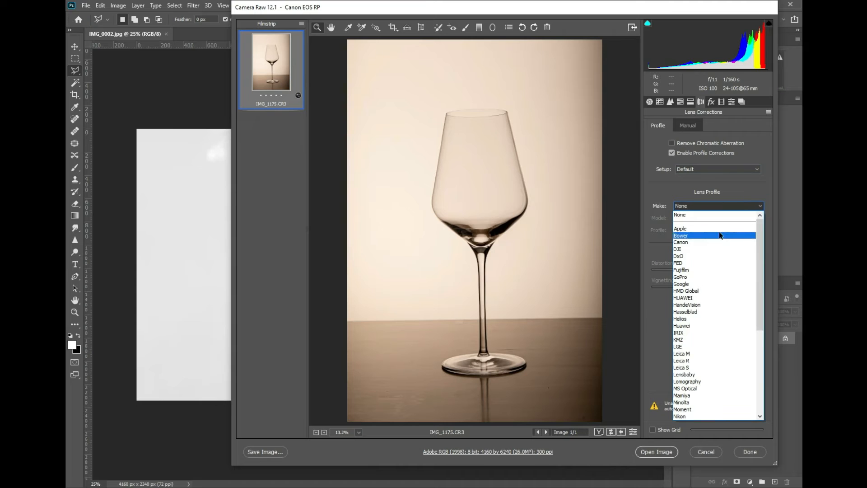
pyautogui.click(704, 244)
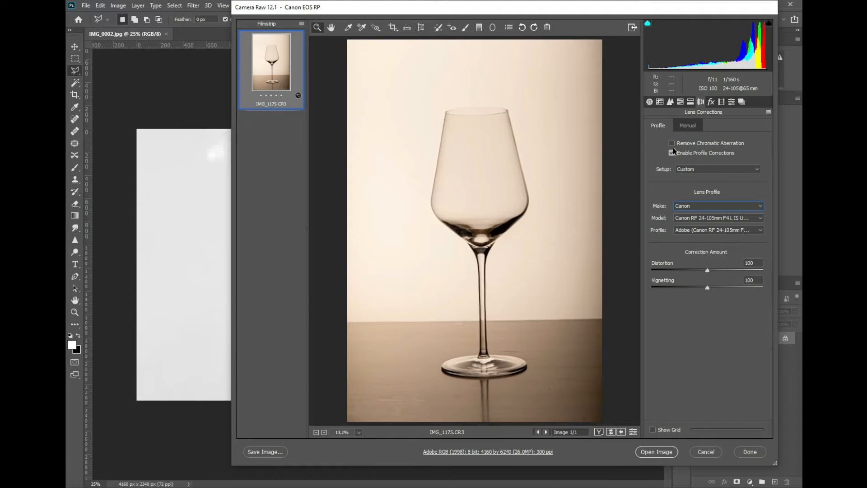
# Reshape the RGB point tone curve: pull the midtones down at input 137 and add lower-tone points, one at input 65, output 64
pyautogui.click(659, 102)
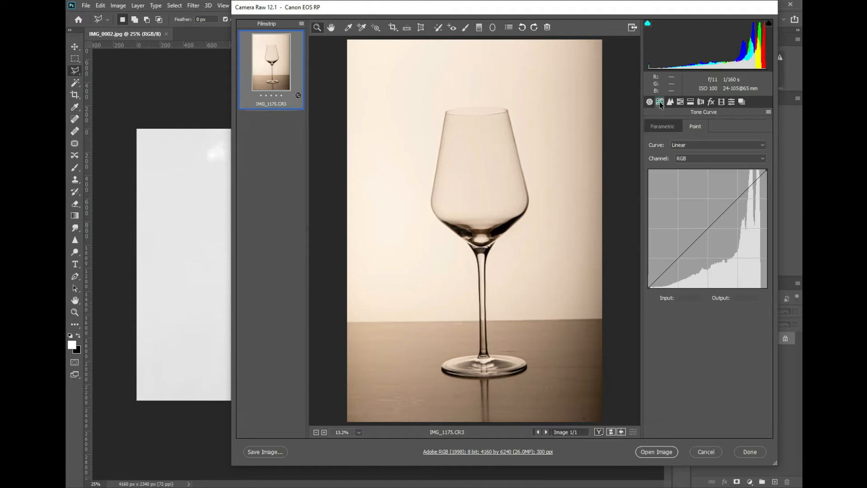
pyautogui.moveTo(709, 230); pyautogui.dragTo(712, 235)
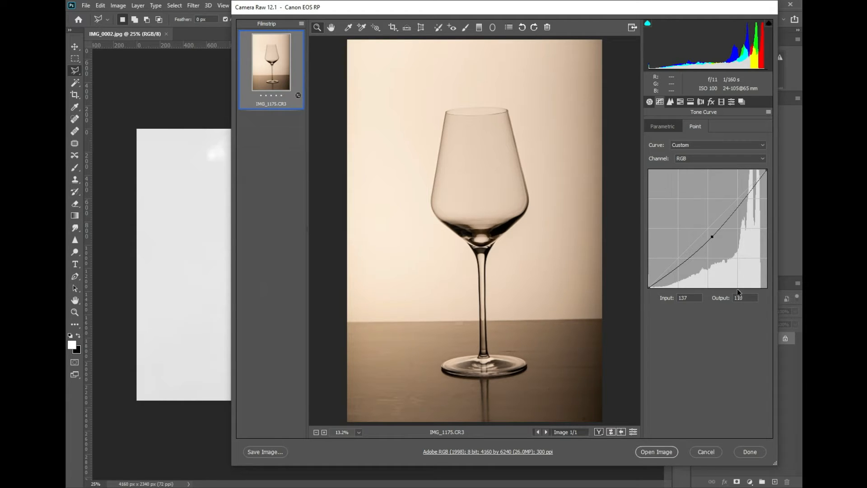
pyautogui.moveTo(697, 252); pyautogui.dragTo(678, 257)
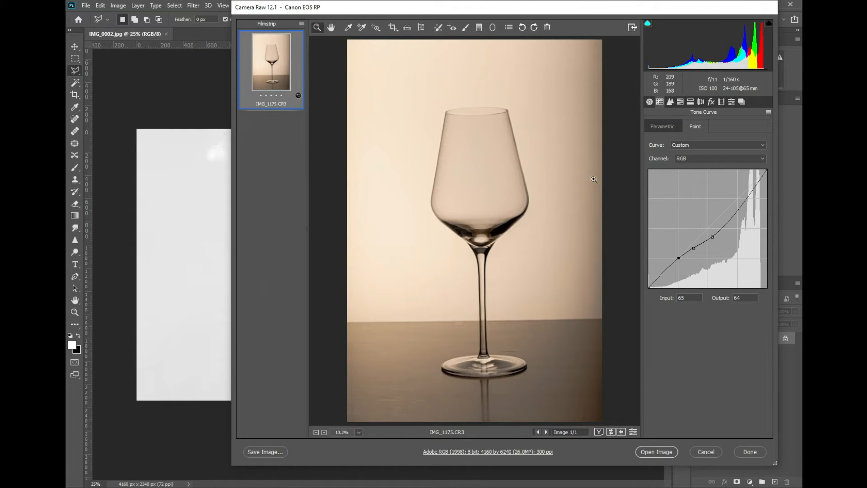
# Turn the photo nearly monochrome by setting Saturation to -99 and Vibrance to +1
pyautogui.click(649, 103)
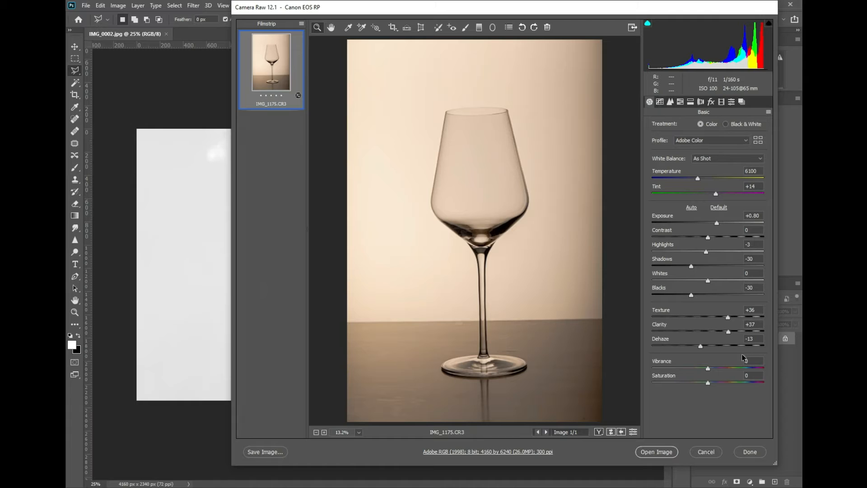
pyautogui.moveTo(709, 369); pyautogui.dragTo(655, 393)
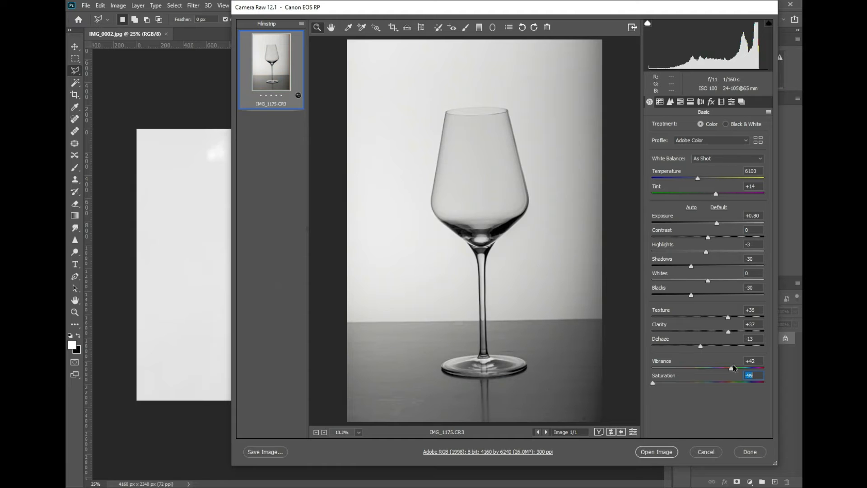
pyautogui.moveTo(727, 370); pyautogui.dragTo(706, 369)
# Lighten the tones by setting Blacks to -8, Shadows to +16 and Highlights to +24
pyautogui.moveTo(694, 296); pyautogui.dragTo(706, 297)
pyautogui.moveTo(692, 265); pyautogui.dragTo(721, 252)
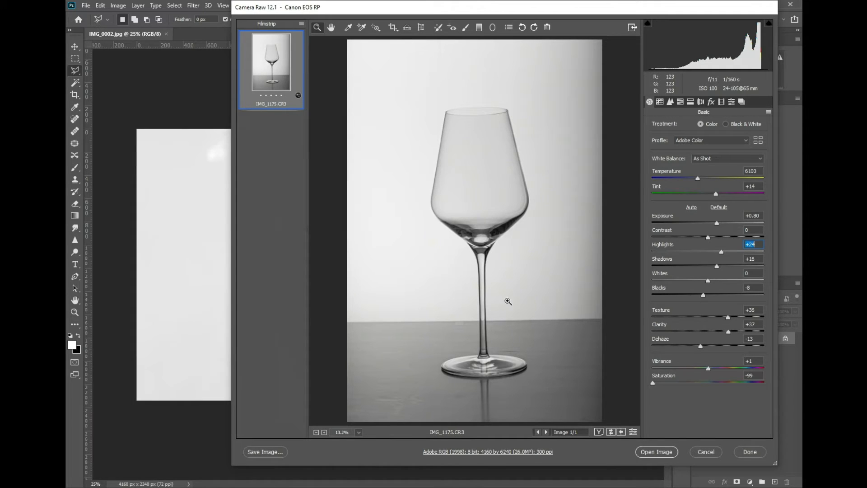
# Set Whites to +47 and Shadows to -13, slightly lower the Temperature, and open the adjusted photo as a Photoshop document
pyautogui.click(485, 239)
pyautogui.click(484, 235)
pyautogui.click(484, 232)
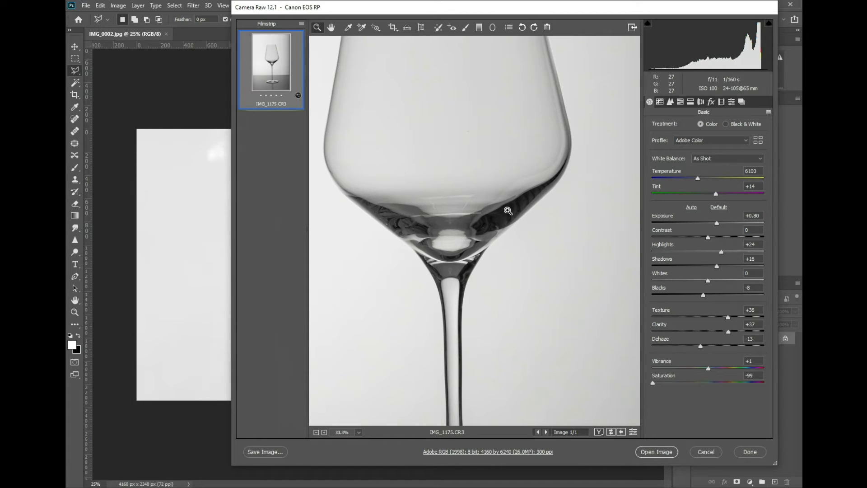
pyautogui.rightClick(498, 238)
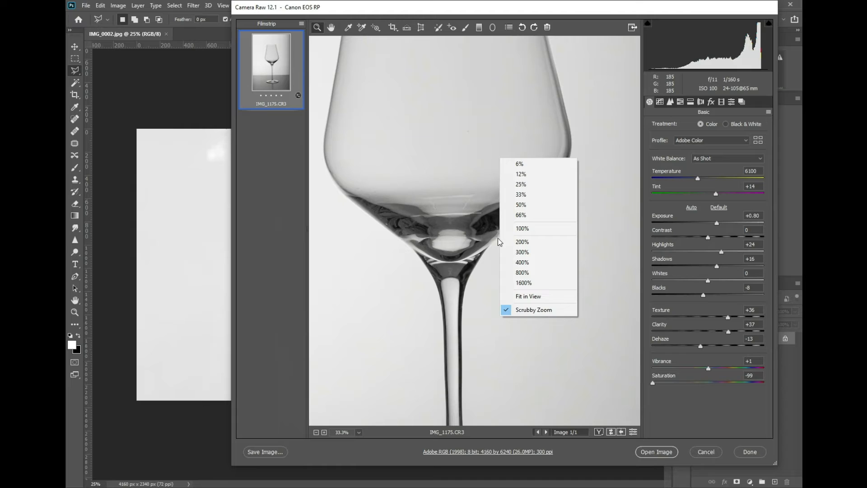
pyautogui.click(530, 298)
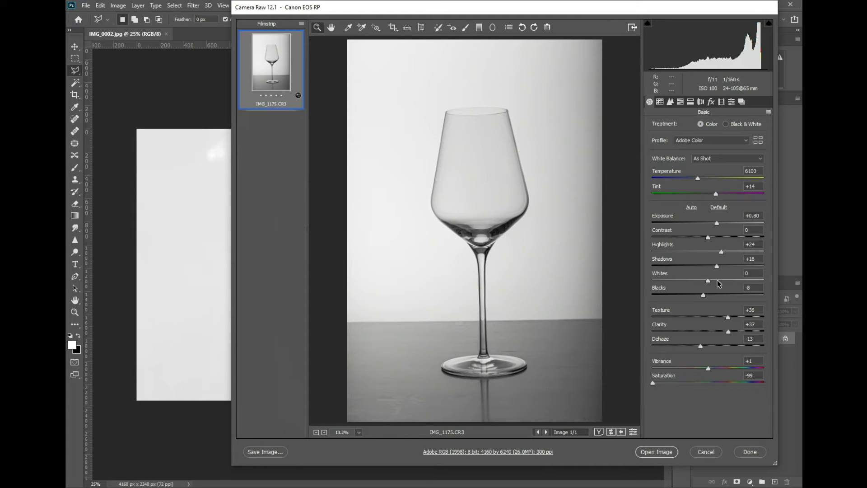
pyautogui.moveTo(708, 282); pyautogui.dragTo(735, 284)
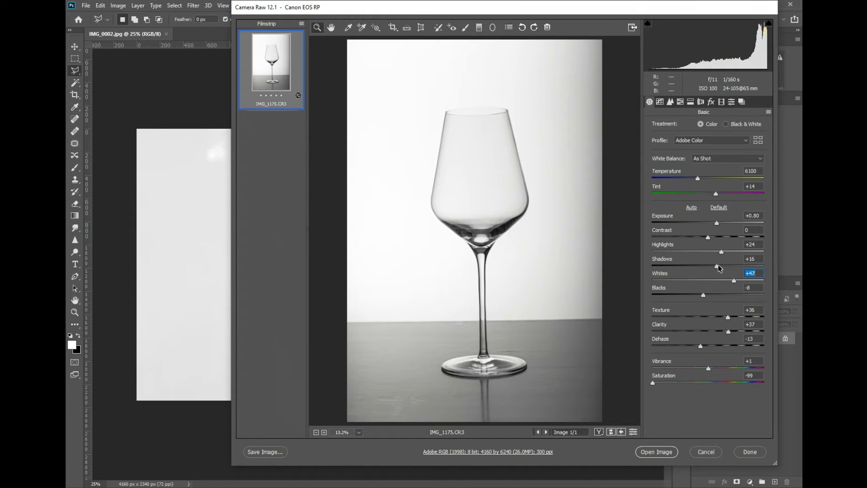
pyautogui.moveTo(718, 270); pyautogui.dragTo(702, 268)
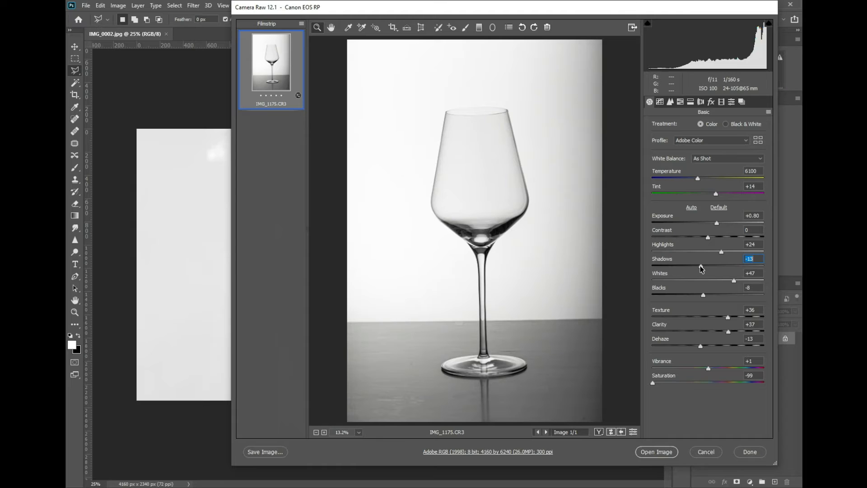
pyautogui.moveTo(698, 178)
pyautogui.mouseDown()
pyautogui.moveTo(744, 187)
pyautogui.moveTo(693, 182)
pyautogui.mouseUp()
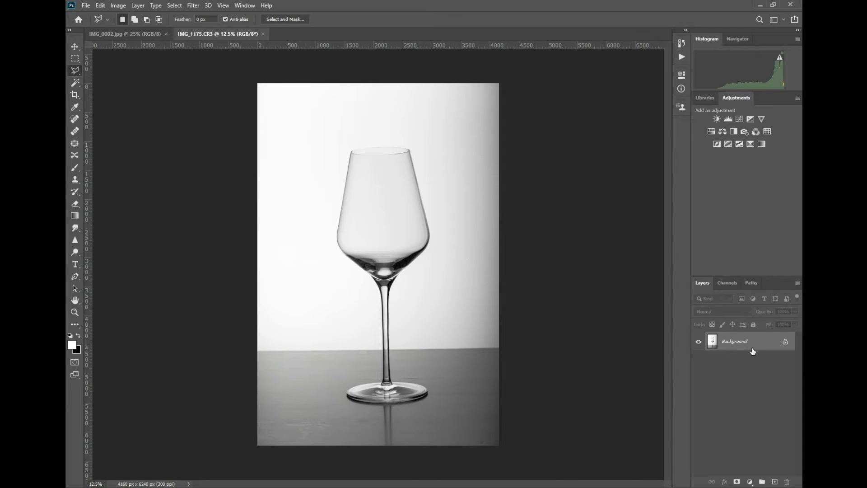
# Duplicate the Background layer and hide the original, leaving only the copy visible
pyautogui.click(75, 46)
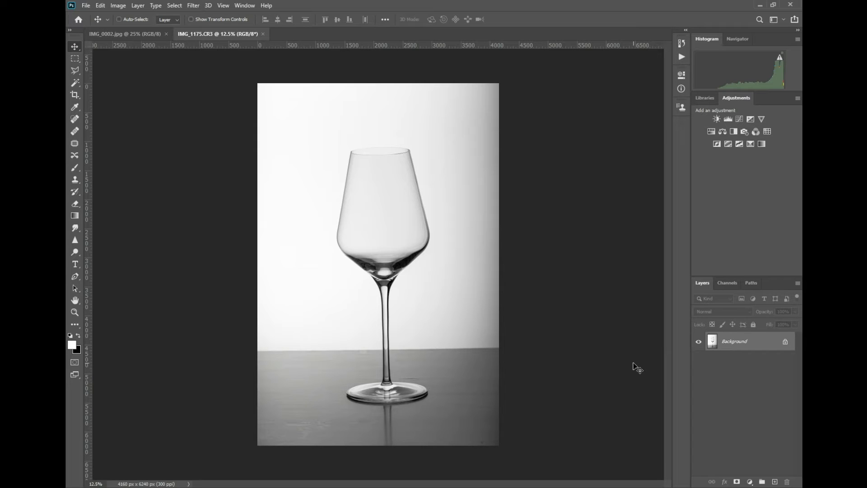
pyautogui.press('ctrl')
pyautogui.hotkey('ctrl', 'j')
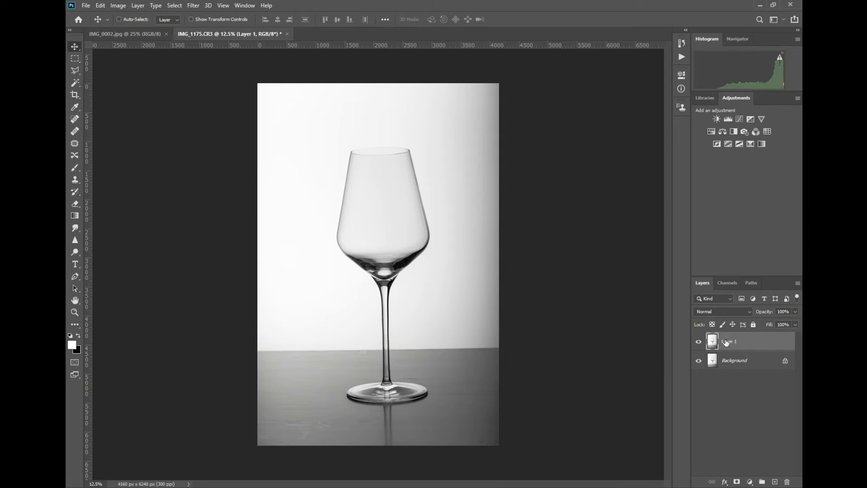
pyautogui.click(698, 363)
pyautogui.click(698, 344)
pyautogui.click(699, 344)
# Examine the glass up close at 66.7% zoom, from the bowl down the stem to the base and table
pyautogui.hotkey('ctrl', '+')
pyautogui.hotkey('ctrl', '+')
pyautogui.hotkey('ctrl', '+')
pyautogui.hotkey('ctrl', '+')
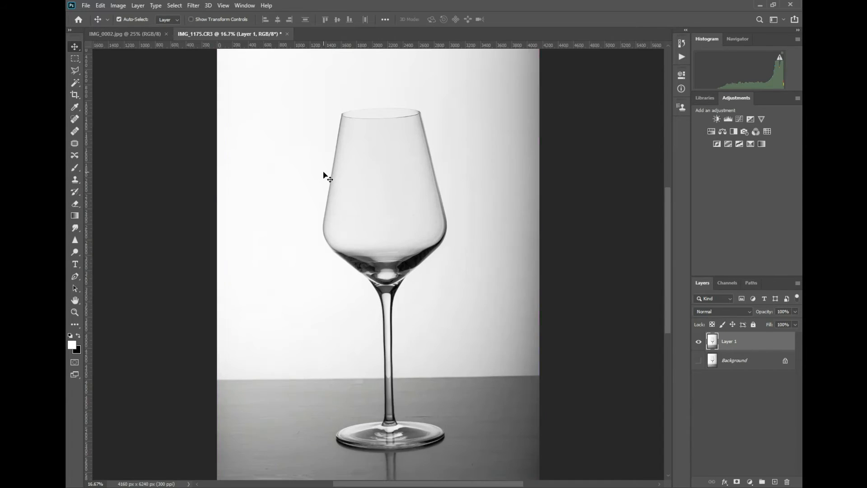
pyautogui.hotkey('ctrl', '+')
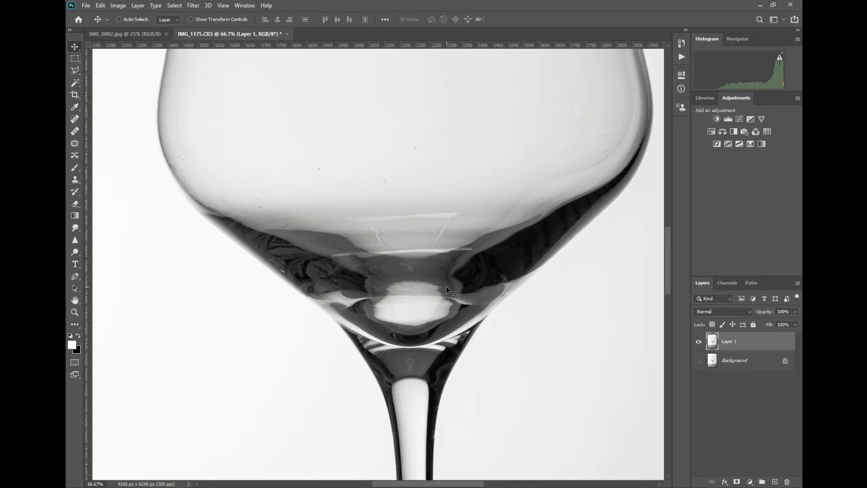
pyautogui.press('space')
pyautogui.moveTo(403, 424); pyautogui.dragTo(428, 252)
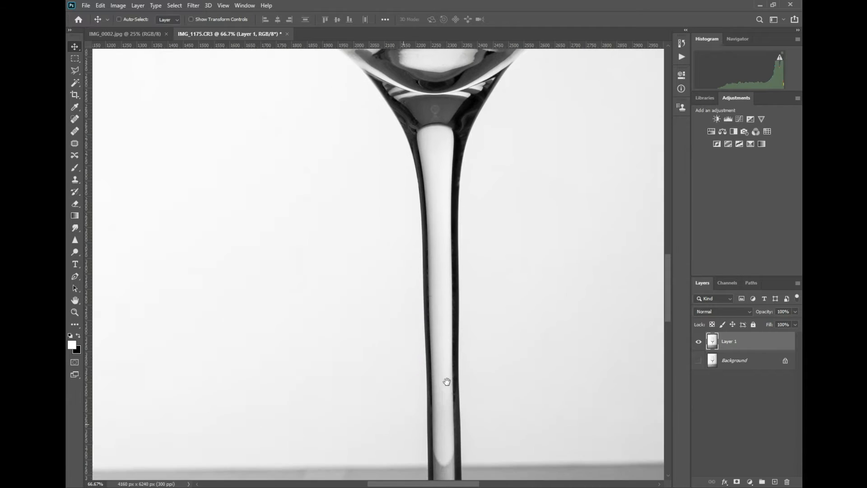
pyautogui.moveTo(457, 410); pyautogui.dragTo(450, 304)
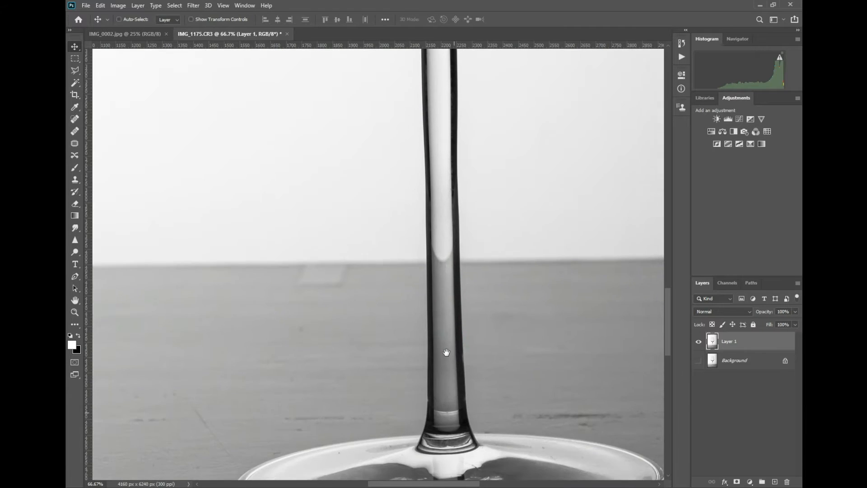
pyautogui.moveTo(446, 353); pyautogui.dragTo(448, 301)
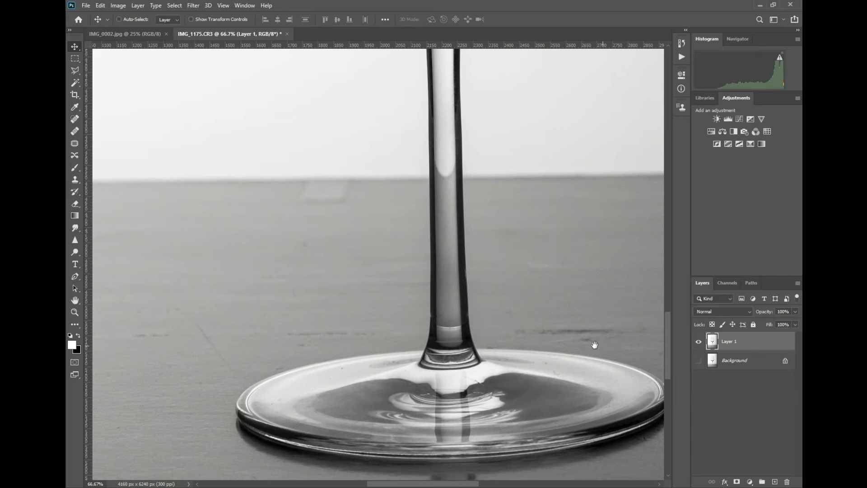
# Examine the glass again at close range, from the base and its reflection up the stem and bowl to the rim
pyautogui.moveTo(457, 402); pyautogui.dragTo(459, 299)
pyautogui.moveTo(467, 244); pyautogui.dragTo(451, 353)
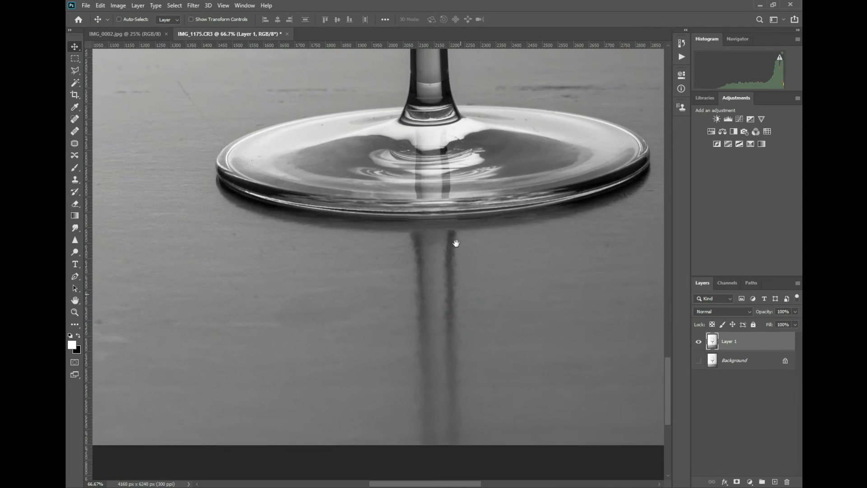
pyautogui.moveTo(447, 233); pyautogui.dragTo(432, 394)
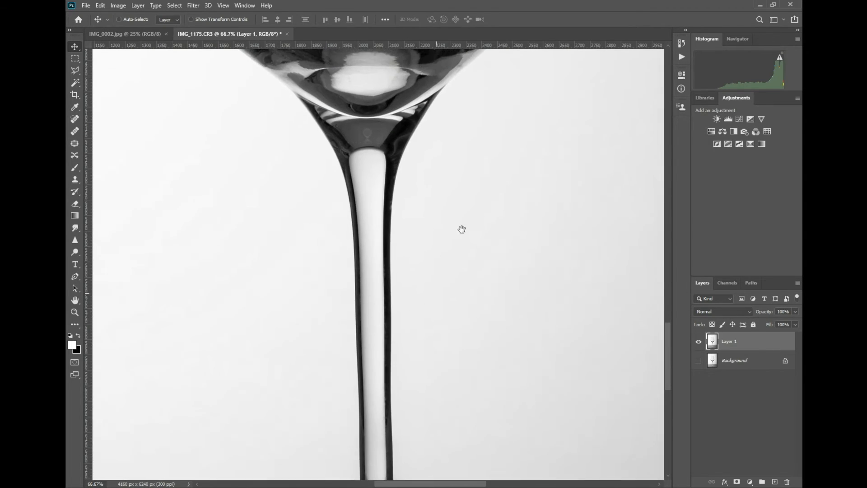
pyautogui.moveTo(368, 133); pyautogui.dragTo(358, 285)
pyautogui.moveTo(385, 164); pyautogui.dragTo(408, 284)
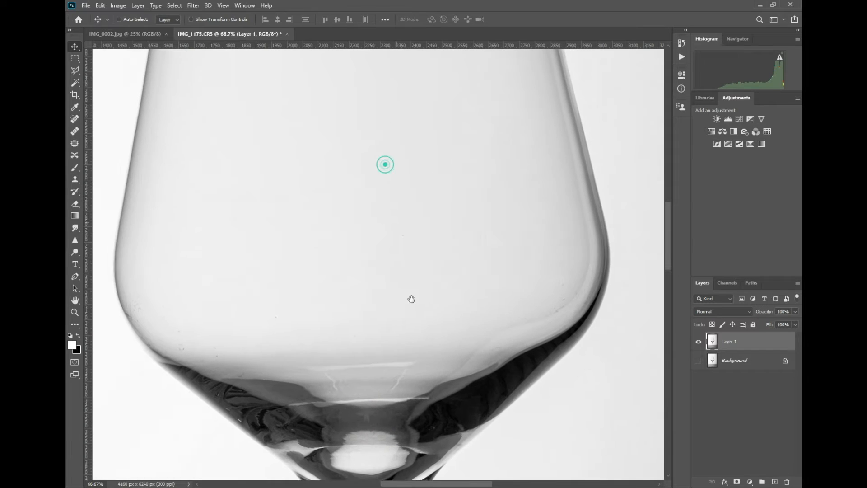
pyautogui.moveTo(401, 190); pyautogui.dragTo(422, 278)
pyautogui.moveTo(401, 194); pyautogui.dragTo(409, 297)
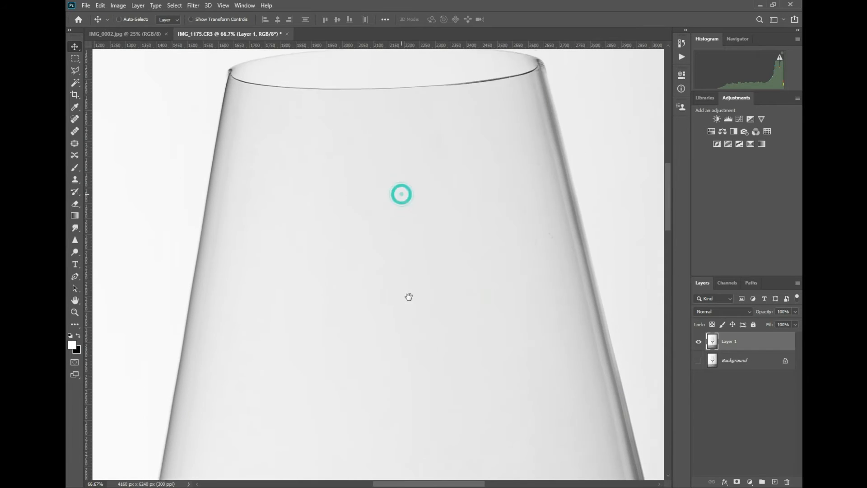
pyautogui.moveTo(401, 360); pyautogui.dragTo(403, 327)
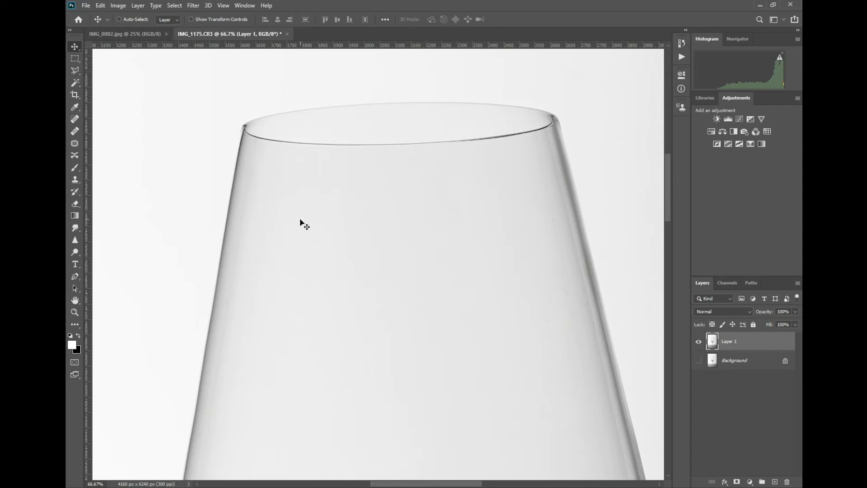
# Add an empty layer above Layer 1 and activate the Healing Brush with sampling kept at Current & Below
pyautogui.click(775, 482)
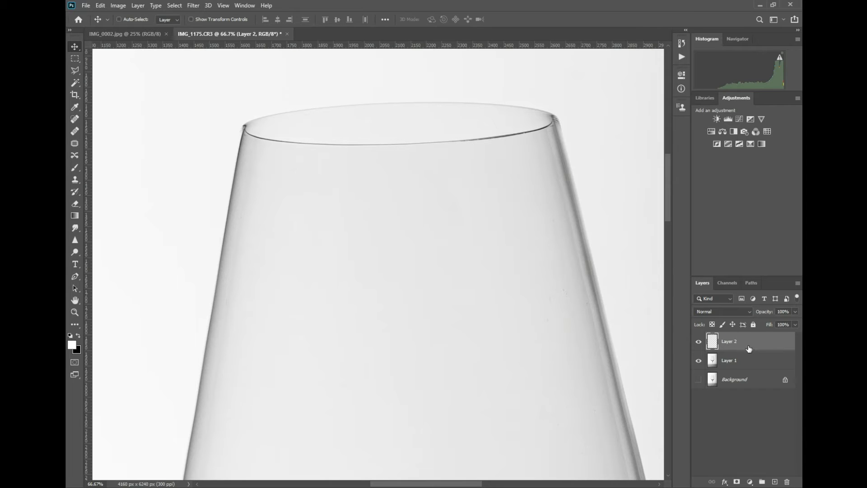
pyautogui.click(75, 132)
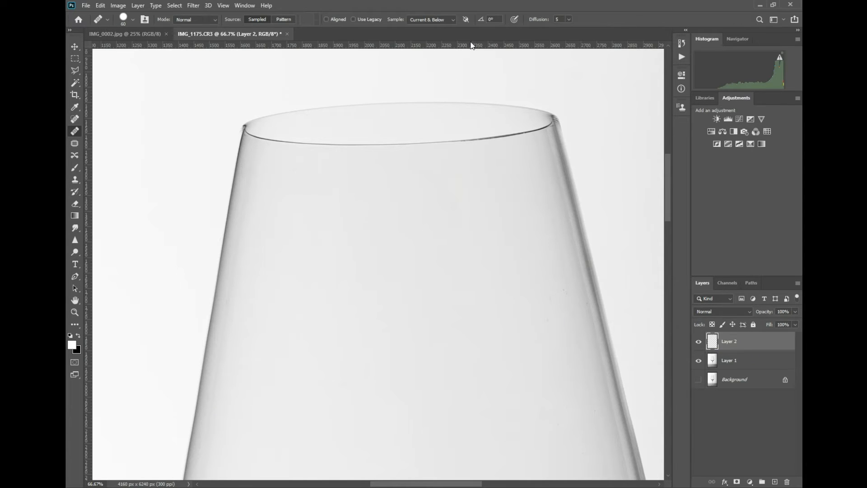
pyautogui.click(452, 20)
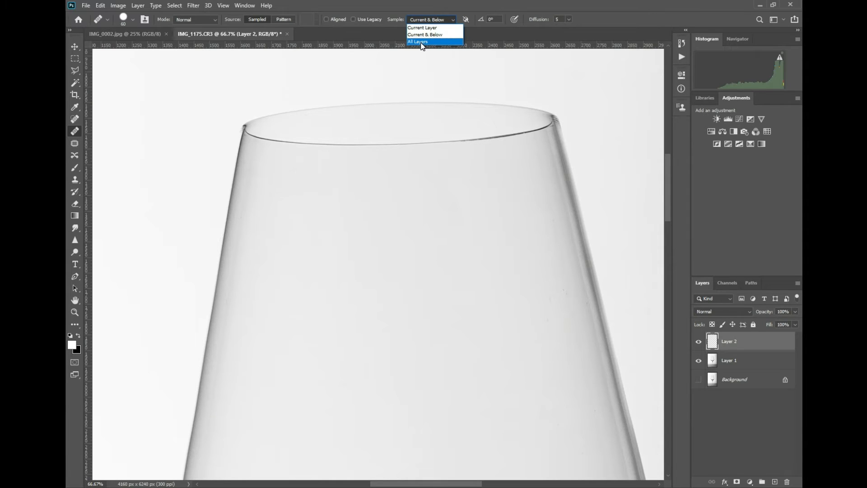
pyautogui.click(584, 20)
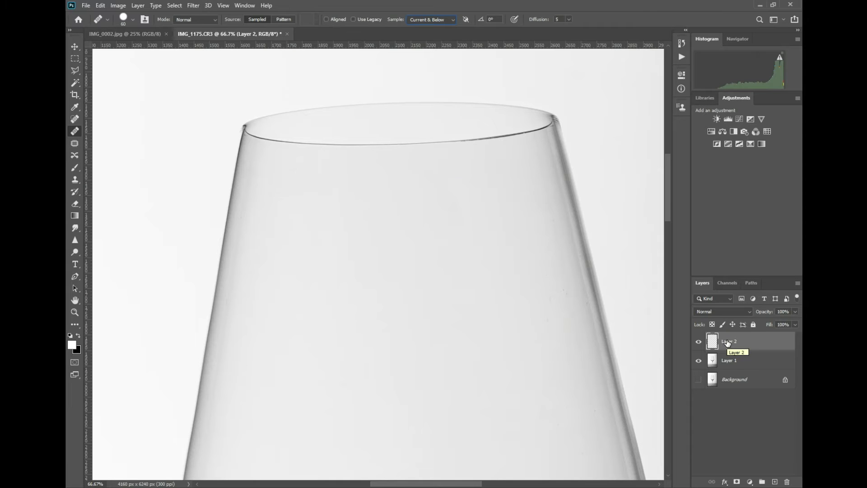
# Restrict the Healing Brush sampling to Current Layer and try it on a dark speck in the lower bowl
pyautogui.click(454, 19)
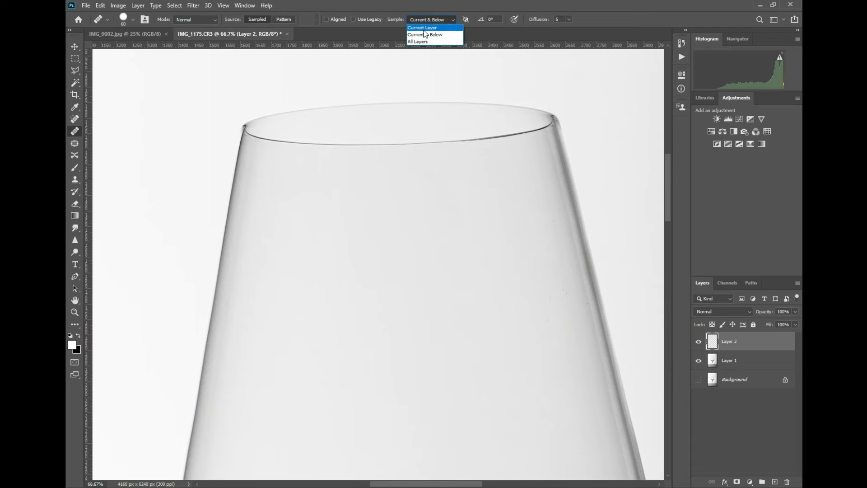
pyautogui.click(425, 28)
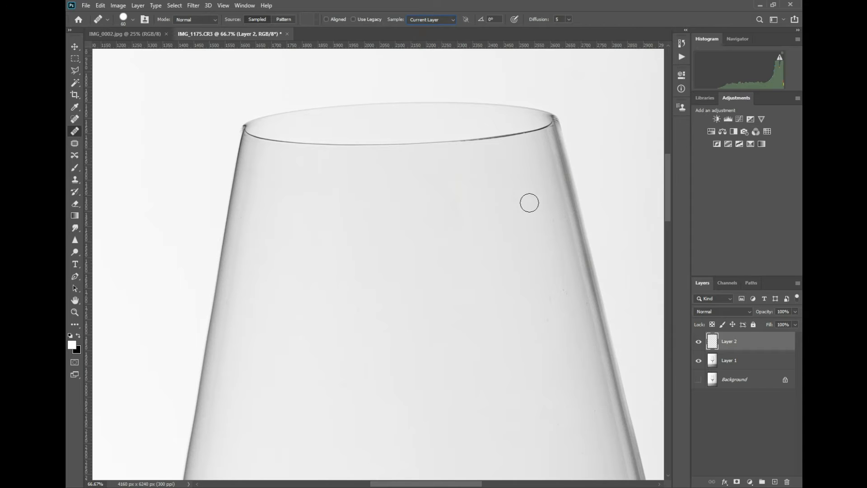
pyautogui.moveTo(513, 259); pyautogui.dragTo(548, 131)
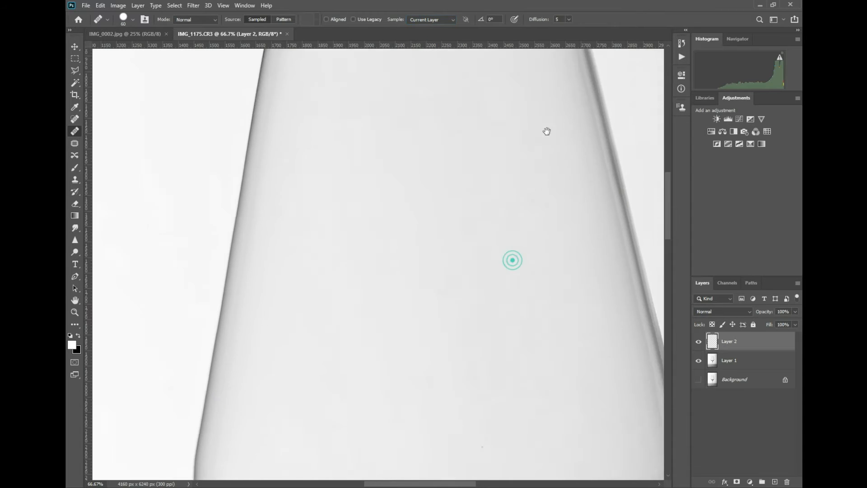
pyautogui.click(388, 203)
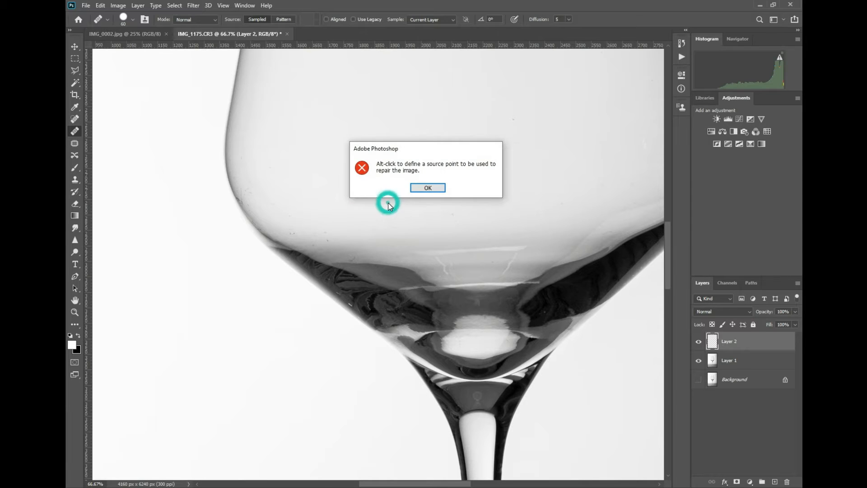
pyautogui.click(428, 188)
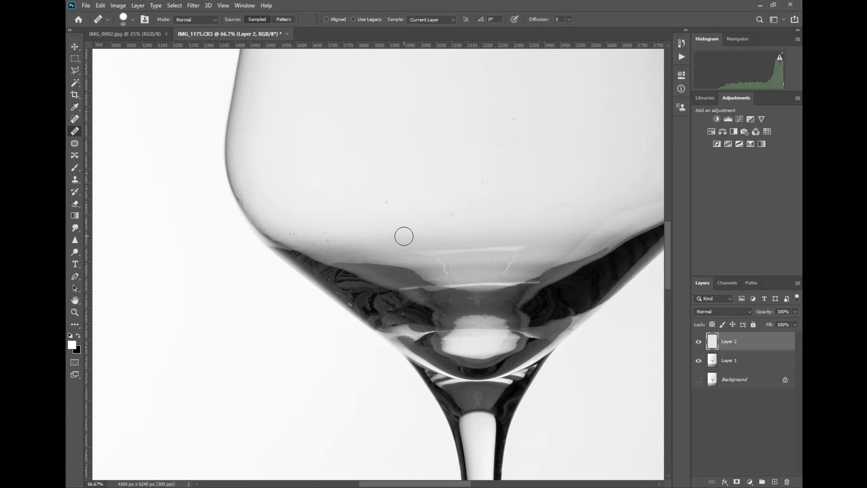
# Try to heal the dark speck using source points around it while sampling only the empty layer
pyautogui.keyDown('alt'); pyautogui.click(404, 229); pyautogui.keyUp('alt')
pyautogui.click(387, 199)
pyautogui.click(389, 204)
pyautogui.keyDown('alt'); pyautogui.click(413, 237); pyautogui.keyUp('alt')
pyautogui.keyDown('alt'); pyautogui.click(394, 166); pyautogui.keyUp('alt')
pyautogui.keyDown('alt'); pyautogui.click(388, 161); pyautogui.keyUp('alt')
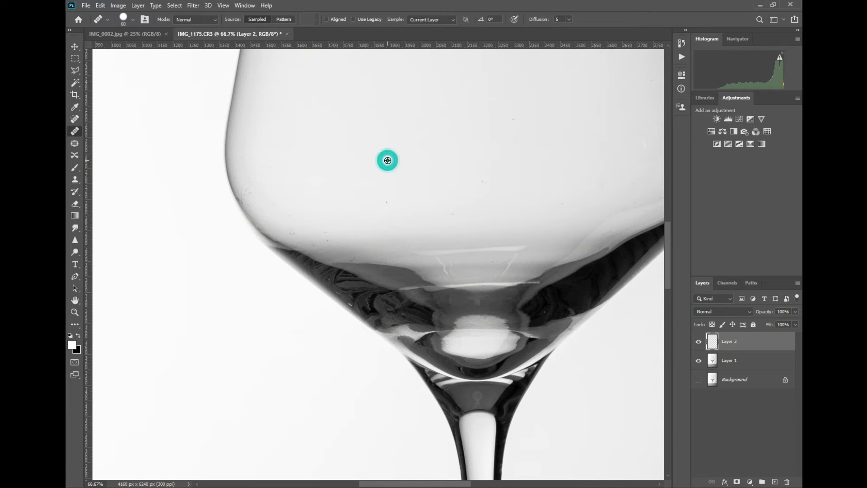
pyautogui.click(387, 204)
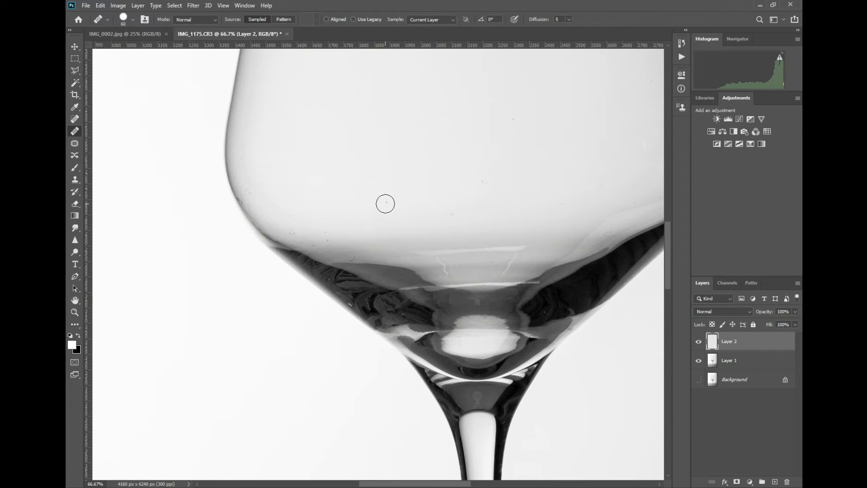
# Set the healing sample to Current & Below and heal the dark specks across the centre of the lower bowl
pyautogui.click(453, 20)
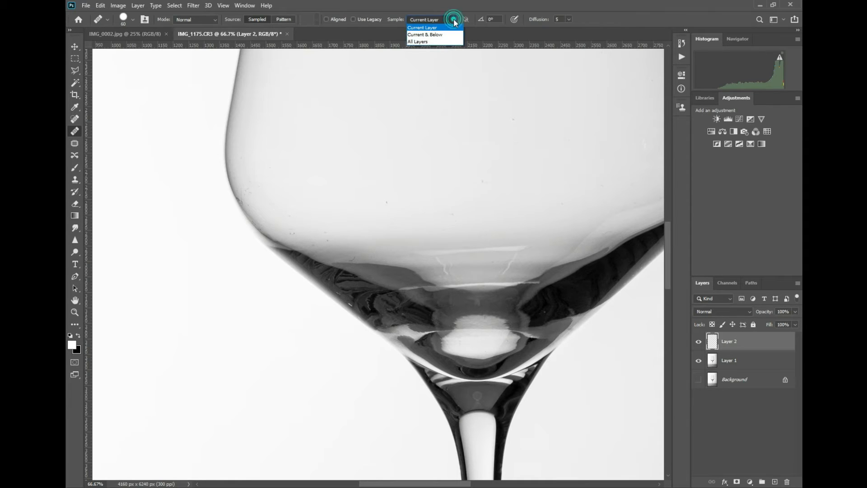
pyautogui.click(439, 35)
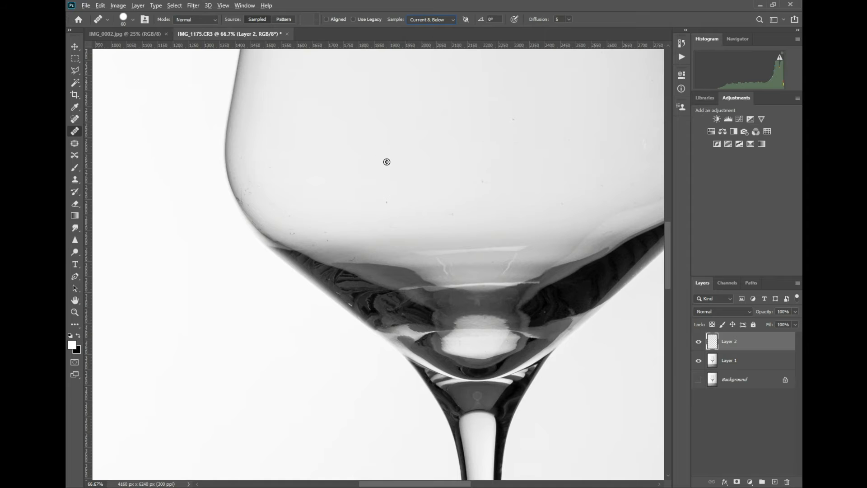
pyautogui.keyDown('alt'); pyautogui.click(386, 162); pyautogui.keyUp('alt')
pyautogui.click(386, 202)
pyautogui.click(443, 229)
pyautogui.click(450, 218)
pyautogui.click(455, 210)
pyautogui.click(480, 181)
pyautogui.click(514, 148)
pyautogui.click(514, 121)
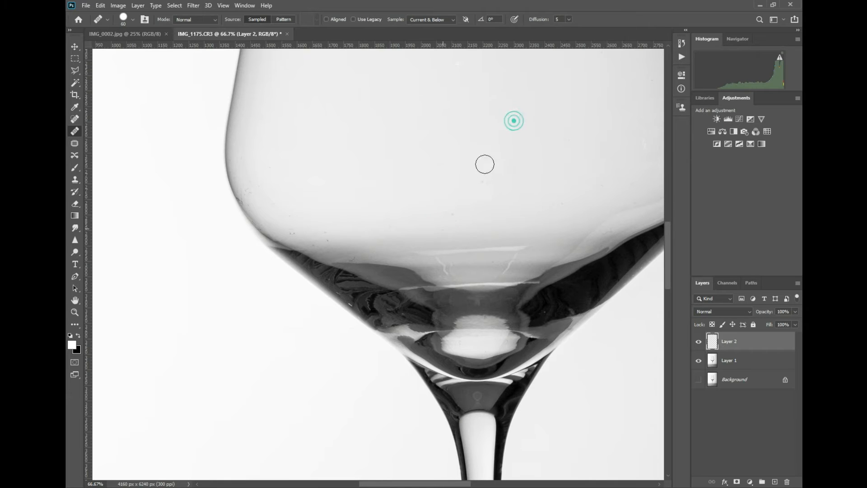
# Heal the specks along the bowl's lower left curve, sampling a clean area of the glass
pyautogui.click(330, 236)
pyautogui.keyDown('alt'); pyautogui.click(395, 151); pyautogui.keyUp('alt')
pyautogui.moveTo(330, 244); pyautogui.dragTo(323, 235)
pyautogui.click(312, 245)
pyautogui.moveTo(382, 247)
pyautogui.mouseDown()
pyautogui.moveTo(323, 250)
pyautogui.moveTo(252, 196)
pyautogui.moveTo(315, 248)
pyautogui.mouseUp()
# Heal the spots across the middle of the bowl, from its left side to its right side
pyautogui.moveTo(524, 135); pyautogui.dragTo(455, 259)
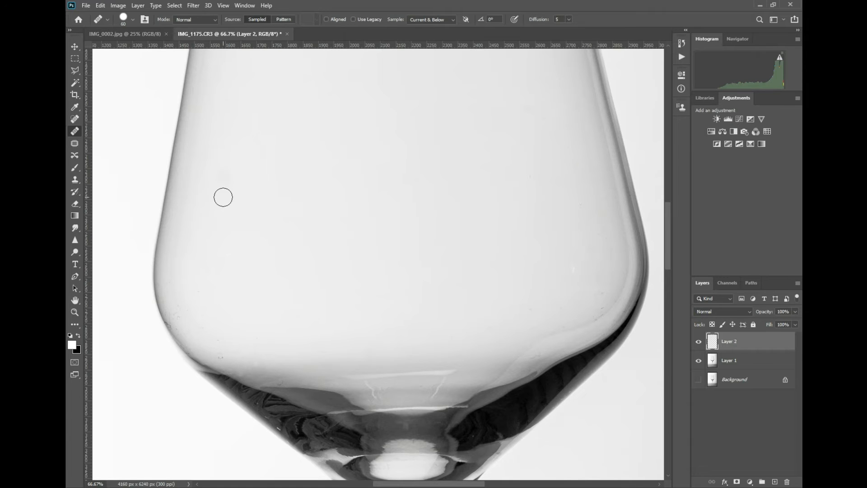
pyautogui.click(237, 171)
pyautogui.click(548, 121)
pyautogui.click(566, 144)
pyautogui.click(532, 176)
pyautogui.click(437, 140)
pyautogui.click(412, 135)
# Heal the small spots in the lower left part of the bowl, above its dark curve
pyautogui.click(287, 318)
pyautogui.click(265, 294)
pyautogui.click(258, 318)
pyautogui.click(269, 293)
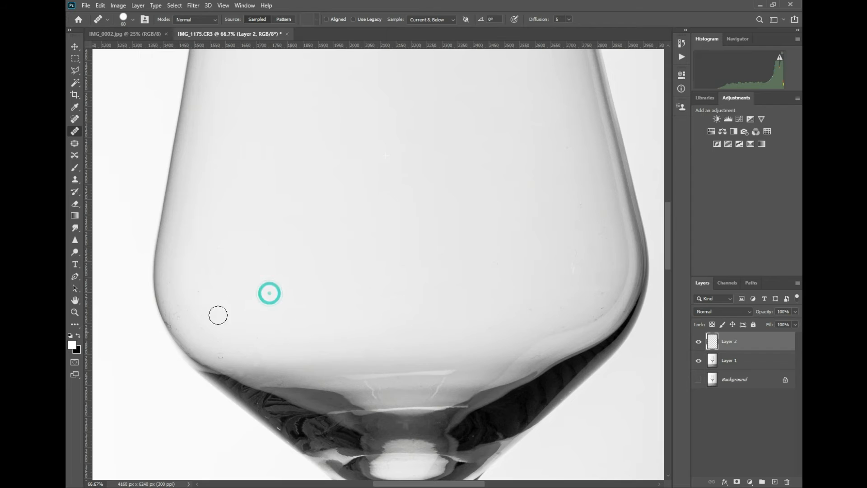
pyautogui.click(240, 298)
pyautogui.click(200, 285)
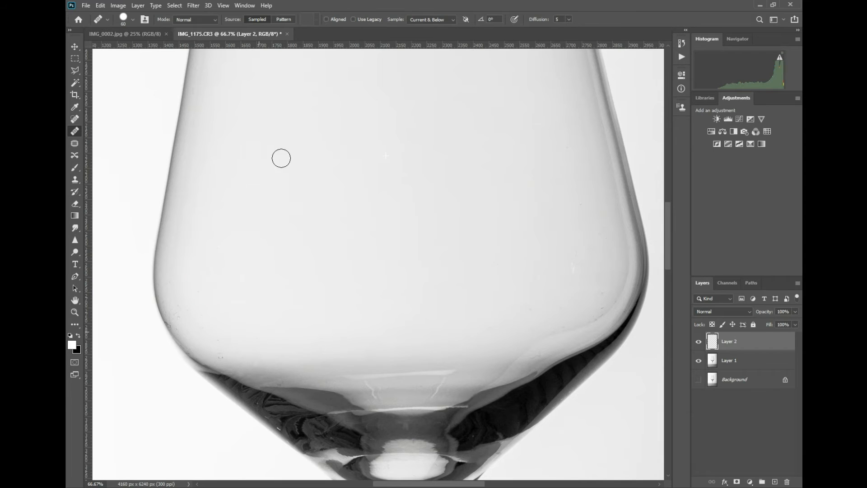
# Heal the faint spots near the bowl's left edge at mid-height
pyautogui.click(201, 154)
pyautogui.click(213, 174)
pyautogui.click(228, 178)
pyautogui.click(232, 174)
# Heal the blemishes near the right edge of the upper bowl
pyautogui.moveTo(392, 124); pyautogui.dragTo(386, 273)
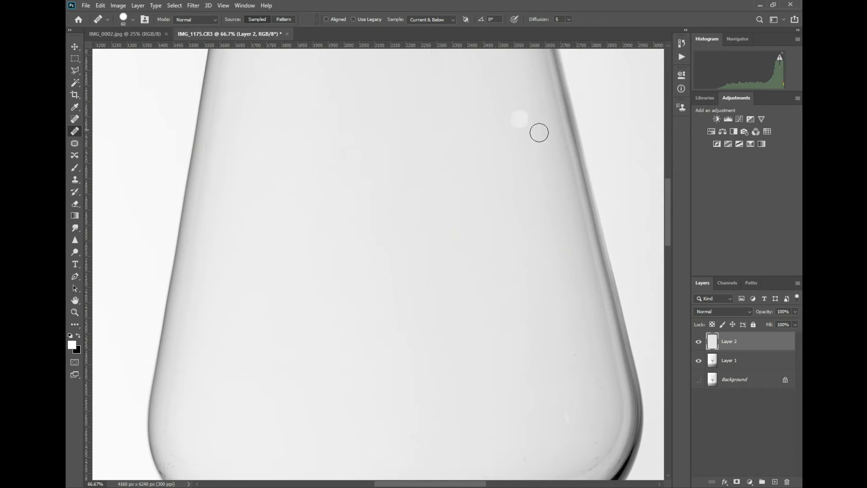
pyautogui.click(487, 154)
pyautogui.click(528, 160)
pyautogui.click(529, 144)
pyautogui.click(524, 122)
pyautogui.click(515, 111)
pyautogui.click(542, 141)
pyautogui.click(525, 121)
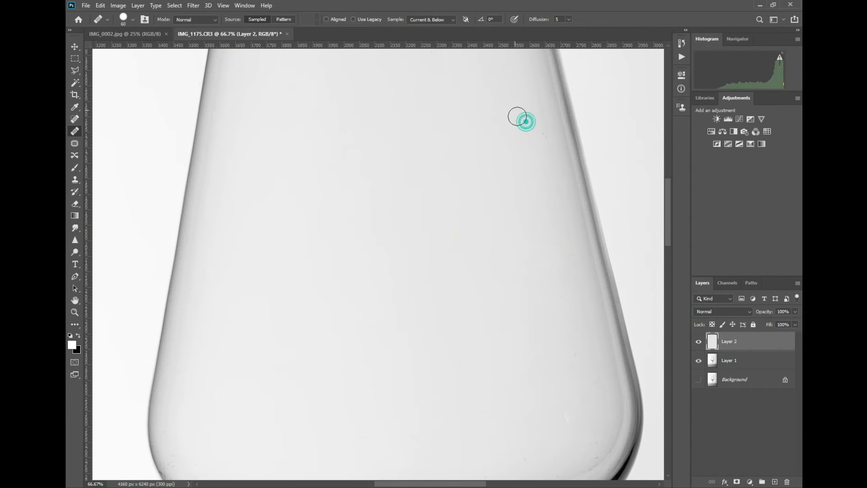
# Heal the blemishes along the left edge of the upper bowl
pyautogui.click(253, 144)
pyautogui.click(234, 117)
pyautogui.click(247, 107)
pyautogui.click(232, 75)
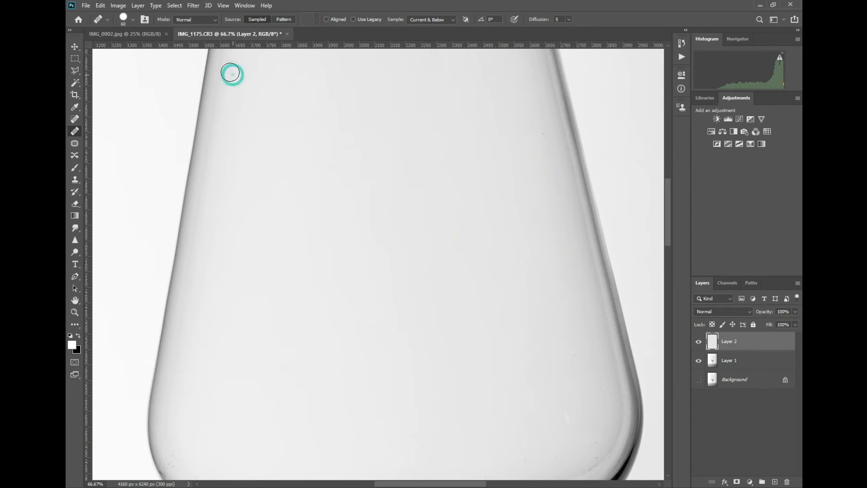
pyautogui.click(225, 64)
pyautogui.click(252, 153)
pyautogui.click(252, 155)
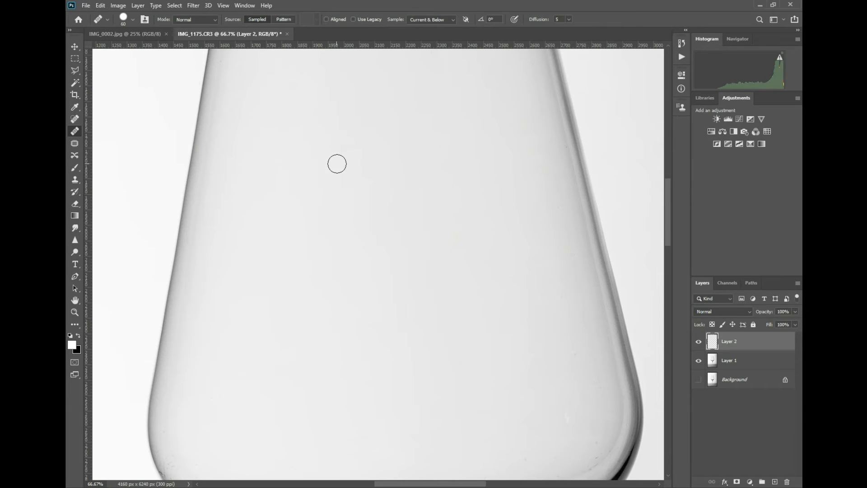
# Heal the spots just below the rim, working from the left side of the glass to the right
pyautogui.moveTo(343, 128); pyautogui.dragTo(333, 258)
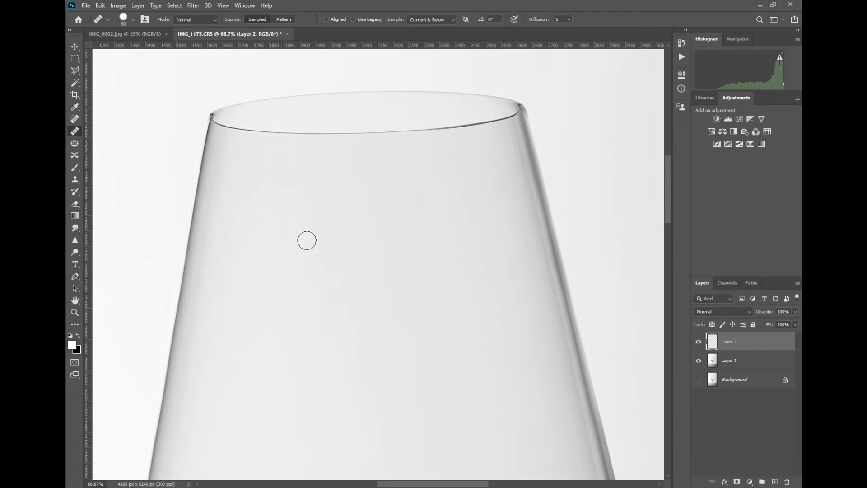
pyautogui.click(260, 158)
pyautogui.click(341, 188)
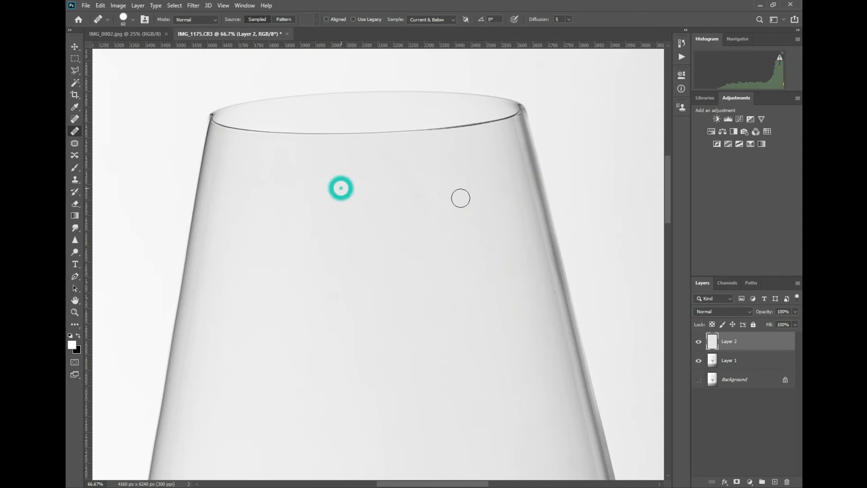
pyautogui.click(520, 209)
pyautogui.click(504, 189)
pyautogui.click(459, 187)
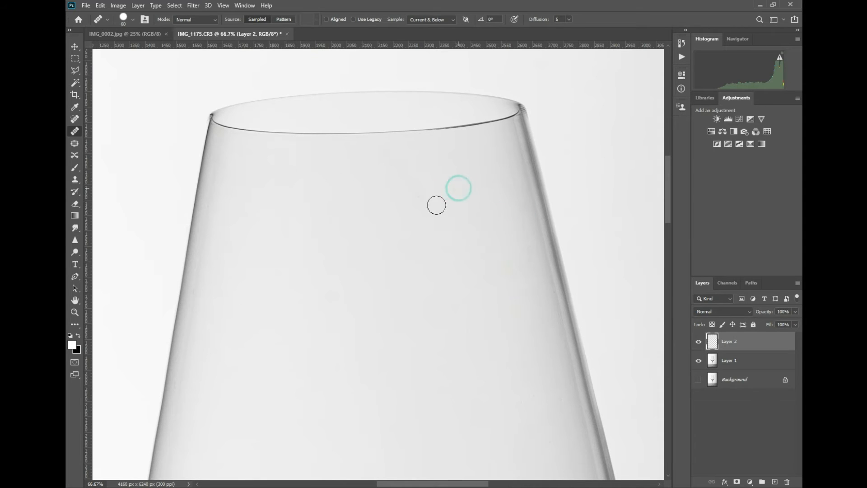
# Retouch the remaining marks across the band of glass below the rim
pyautogui.click(415, 199)
pyautogui.click(306, 195)
pyautogui.click(277, 210)
pyautogui.click(246, 202)
pyautogui.click(252, 163)
pyautogui.click(315, 164)
pyautogui.click(438, 163)
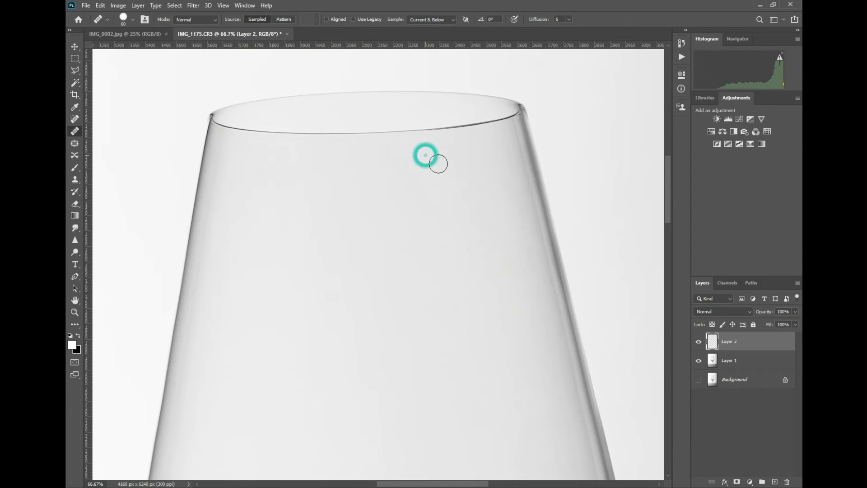
pyautogui.click(512, 148)
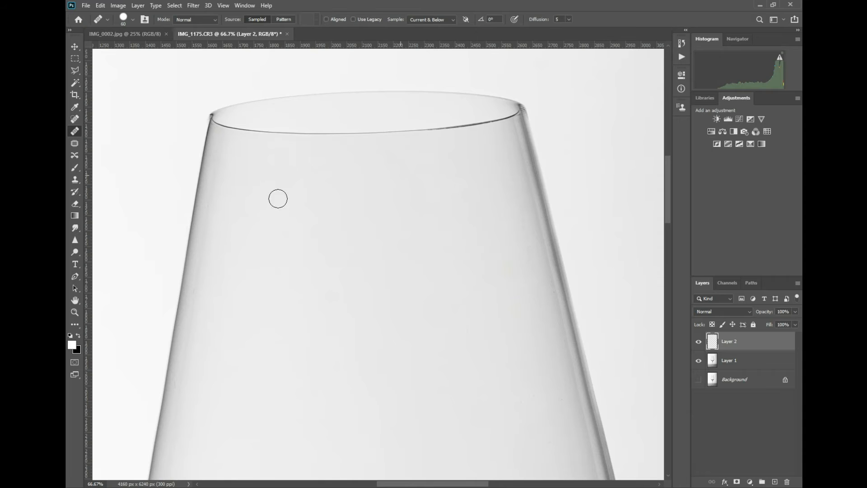
# Heal the marks inside the rim, down the upper bowl and beside its right edge
pyautogui.click(274, 110)
pyautogui.click(307, 350)
pyautogui.click(360, 157)
pyautogui.click(500, 265)
pyautogui.click(527, 246)
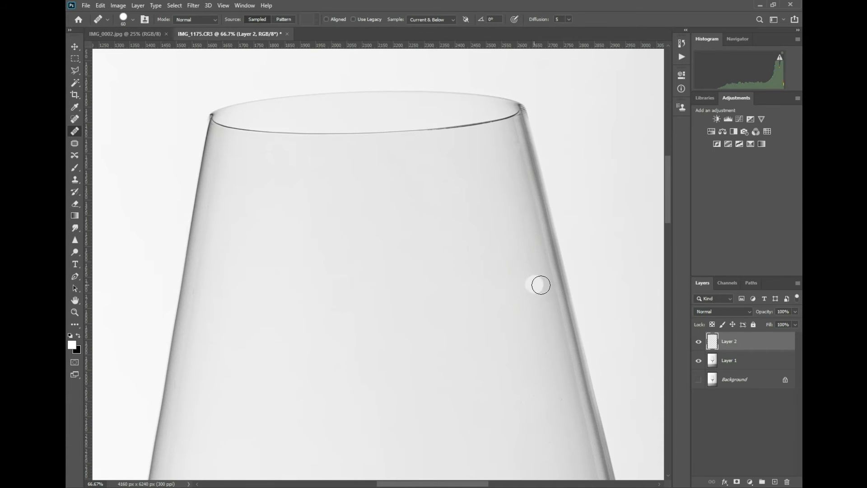
# Sample clean glass and heal the specks along the right side of the lower bowl
pyautogui.moveTo(393, 304); pyautogui.dragTo(282, 242)
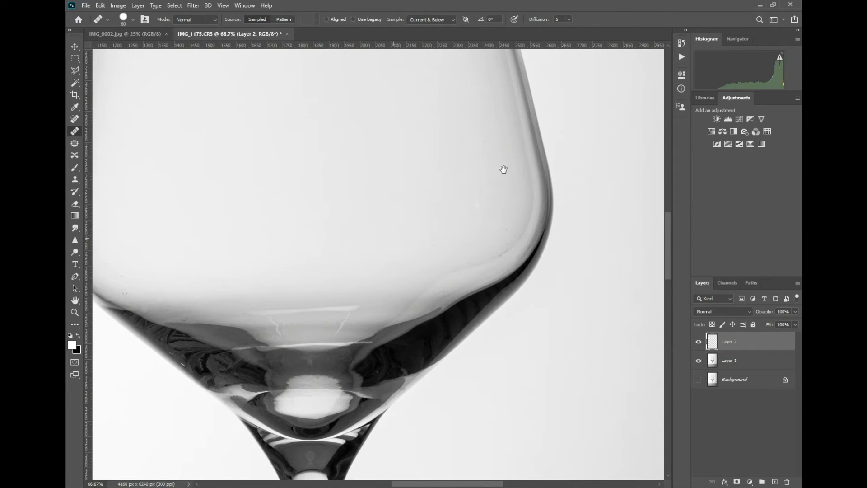
pyautogui.keyDown('alt'); pyautogui.click(452, 105); pyautogui.keyUp('alt')
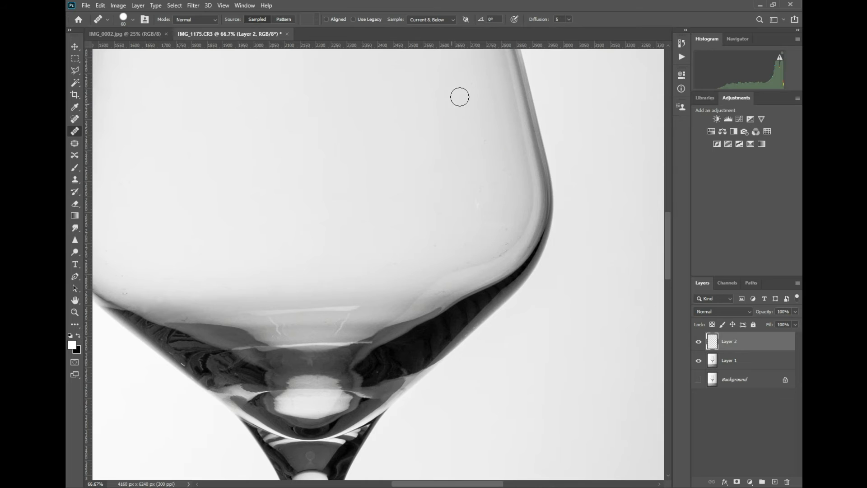
pyautogui.click(472, 83)
pyautogui.click(485, 106)
pyautogui.click(482, 142)
pyautogui.click(505, 168)
pyautogui.click(497, 181)
pyautogui.click(474, 201)
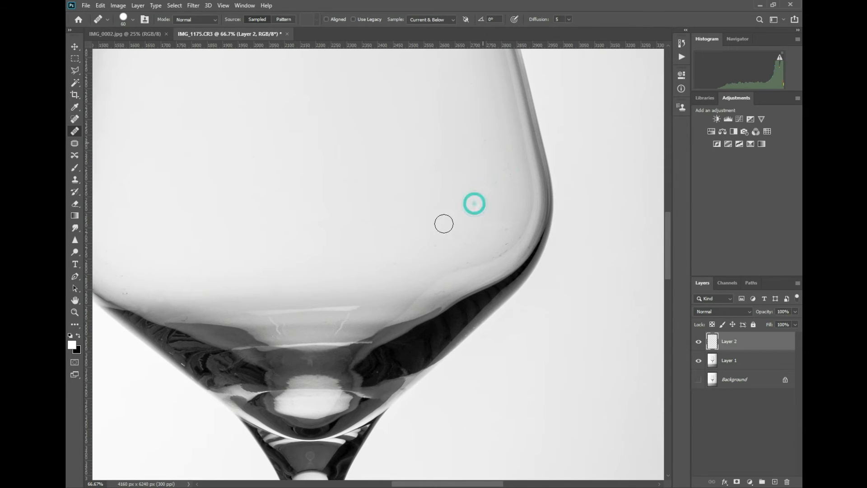
# Heal the specks across the right half of the bowl, from its middle to the area beside the right edge
pyautogui.click(434, 247)
pyautogui.click(397, 262)
pyautogui.click(403, 194)
pyautogui.click(387, 191)
pyautogui.click(468, 87)
pyautogui.click(507, 166)
pyautogui.click(501, 231)
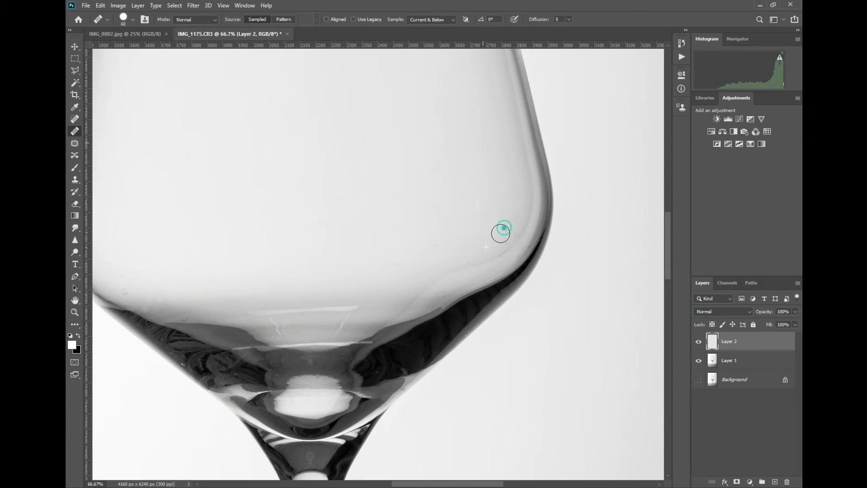
# Heal the dust marks along the lower-right curve of the bowl, down to the dark base
pyautogui.click(514, 233)
pyautogui.click(499, 246)
pyautogui.click(466, 259)
pyautogui.click(442, 247)
pyautogui.click(396, 264)
pyautogui.click(460, 260)
pyautogui.click(491, 303)
# Heal the specks along the lower-left curve of the bowl
pyautogui.press('space')
pyautogui.moveTo(331, 298); pyautogui.dragTo(428, 263)
pyautogui.moveTo(375, 186); pyautogui.dragTo(421, 246)
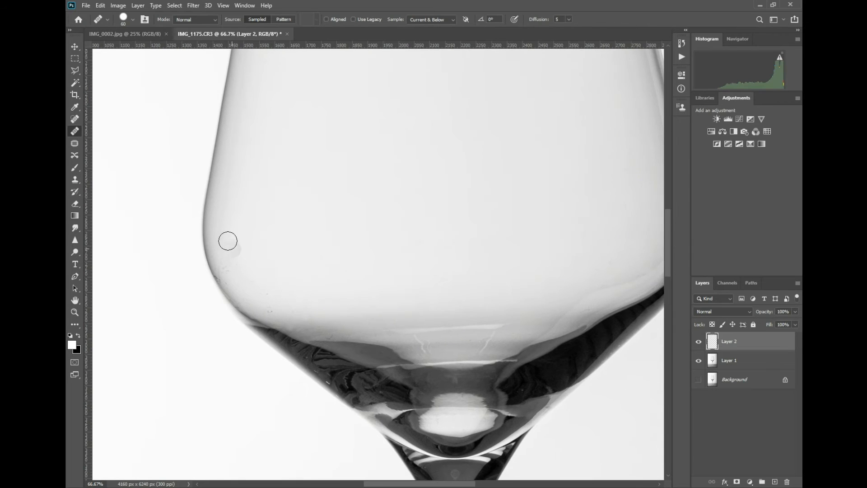
pyautogui.click(221, 206)
pyautogui.click(218, 219)
pyautogui.moveTo(217, 225)
pyautogui.mouseDown()
pyautogui.moveTo(237, 288)
pyautogui.moveTo(287, 311)
pyautogui.mouseUp()
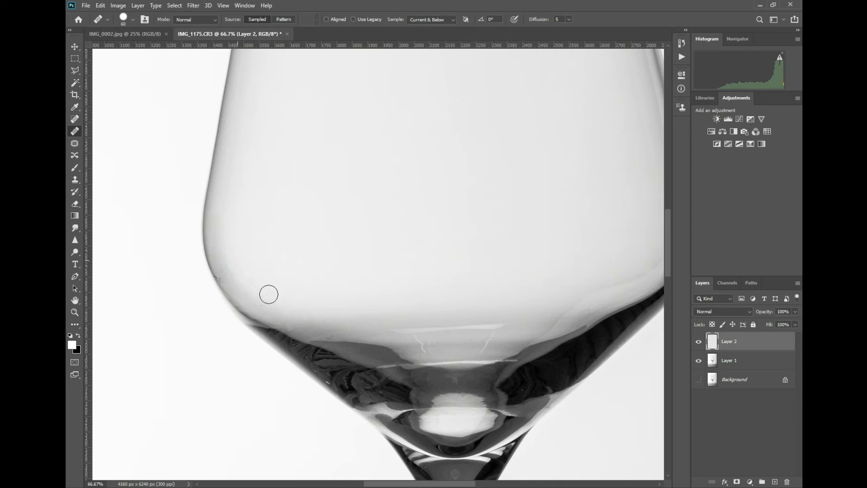
pyautogui.click(230, 268)
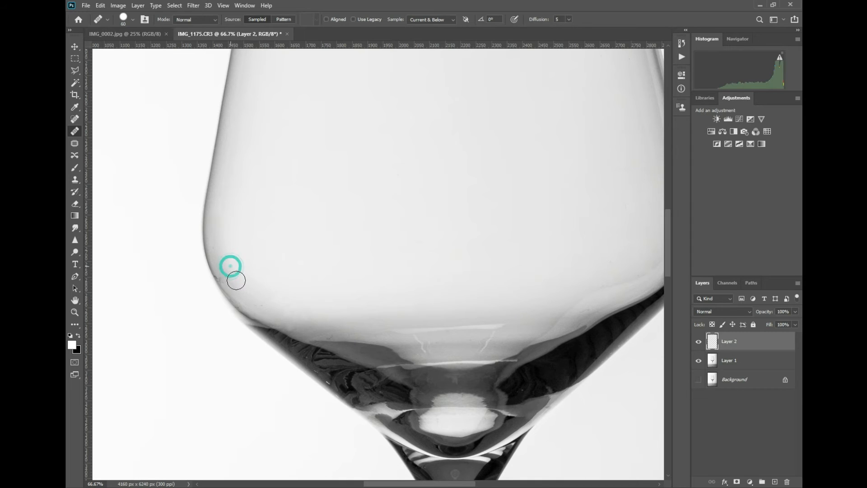
pyautogui.click(220, 242)
# Retouch the remaining marks from the bowl's lower-left edge along the border of the dark base
pyautogui.click(275, 256)
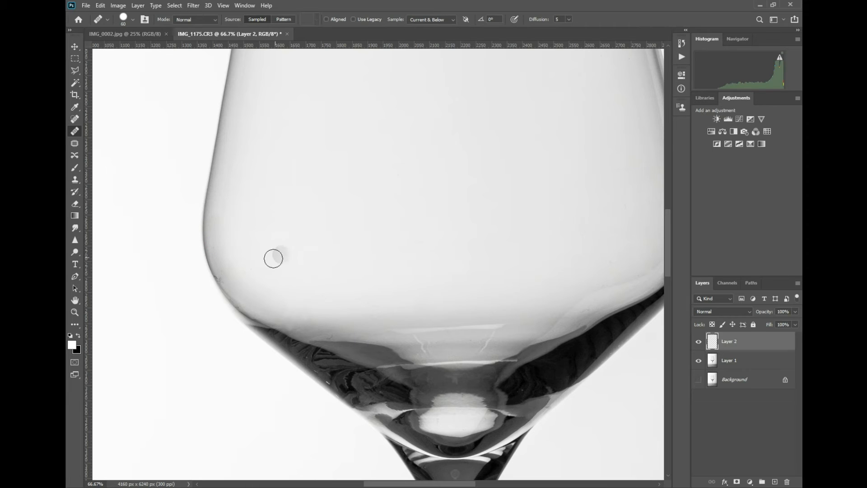
pyautogui.click(249, 246)
pyautogui.click(226, 274)
pyautogui.click(224, 276)
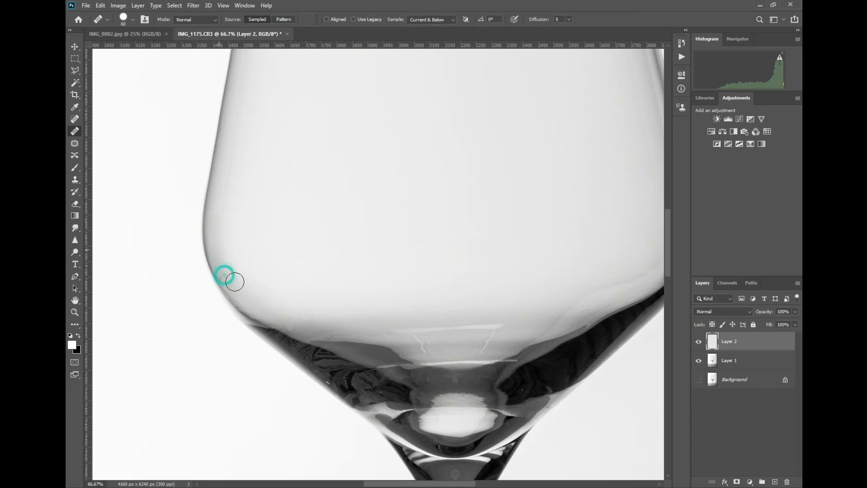
pyautogui.click(289, 309)
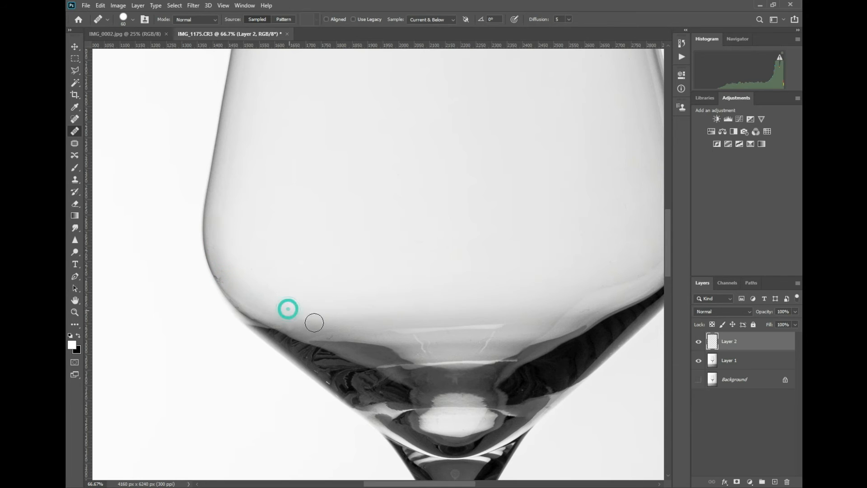
pyautogui.click(331, 331)
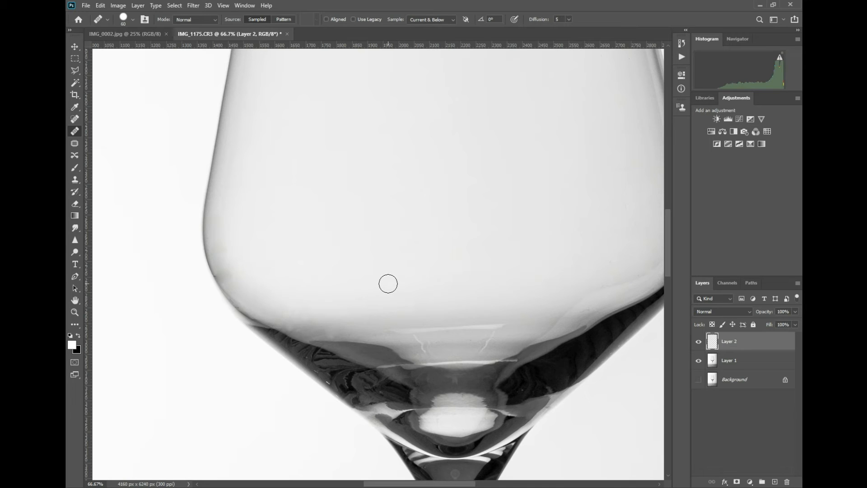
# Heal away the right part of the upper bright reflection line above the dark base, along with the slanted streak beneath it
pyautogui.click(435, 313)
pyautogui.moveTo(515, 324); pyautogui.dragTo(532, 328)
pyautogui.moveTo(309, 332); pyautogui.dragTo(600, 315)
pyautogui.click(524, 328)
pyautogui.keyDown('alt'); pyautogui.click(526, 328); pyautogui.keyUp('alt')
pyautogui.moveTo(497, 329); pyautogui.dragTo(468, 329)
pyautogui.click(482, 343)
pyautogui.click(479, 327)
pyautogui.click(470, 329)
pyautogui.click(465, 329)
pyautogui.click(412, 331)
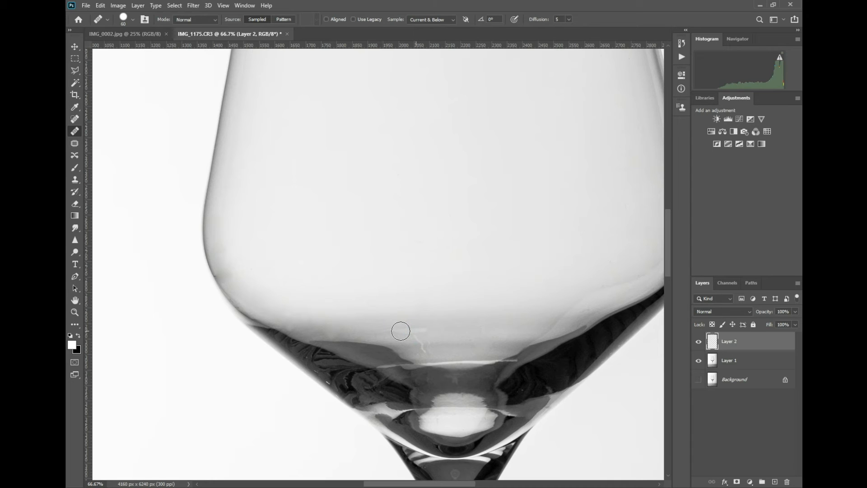
# Heal away the left end of the upper reflection line and the left slanted streak below it
pyautogui.click(401, 331)
pyautogui.click(424, 331)
pyautogui.click(424, 349)
pyautogui.click(450, 377)
pyautogui.click(418, 343)
# Sample nearby glass and heal the middle section of the lower bright line at the edge of the dark base
pyautogui.keyDown('alt'); pyautogui.click(464, 349); pyautogui.keyUp('alt')
pyautogui.click(475, 356)
pyautogui.click(490, 355)
pyautogui.click(496, 352)
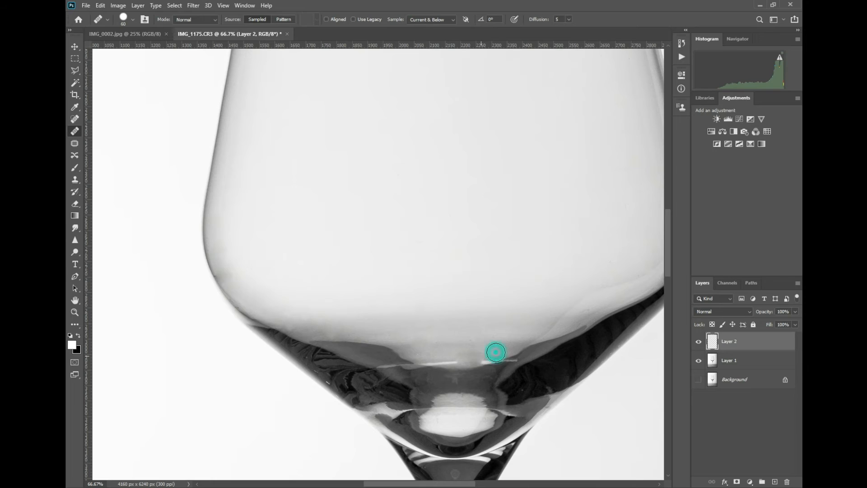
pyautogui.click(450, 357)
pyautogui.click(440, 357)
pyautogui.click(431, 356)
pyautogui.click(419, 356)
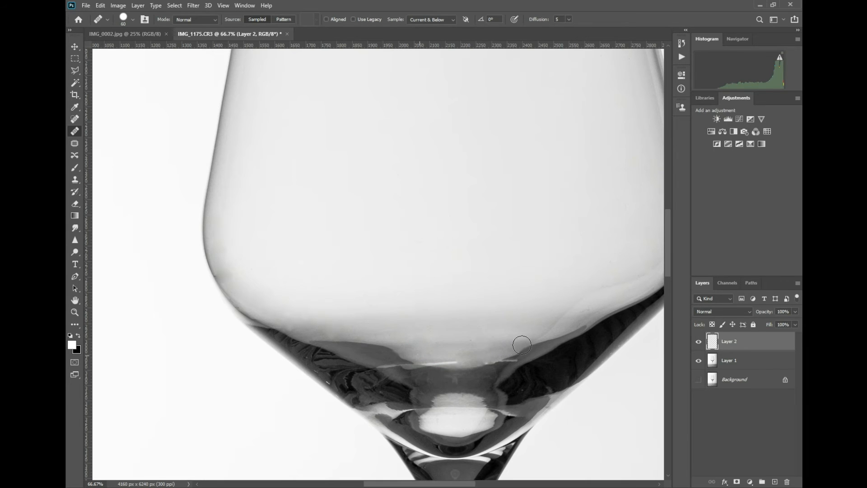
pyautogui.click(445, 361)
pyautogui.keyDown('alt'); pyautogui.click(520, 341); pyautogui.keyUp('alt')
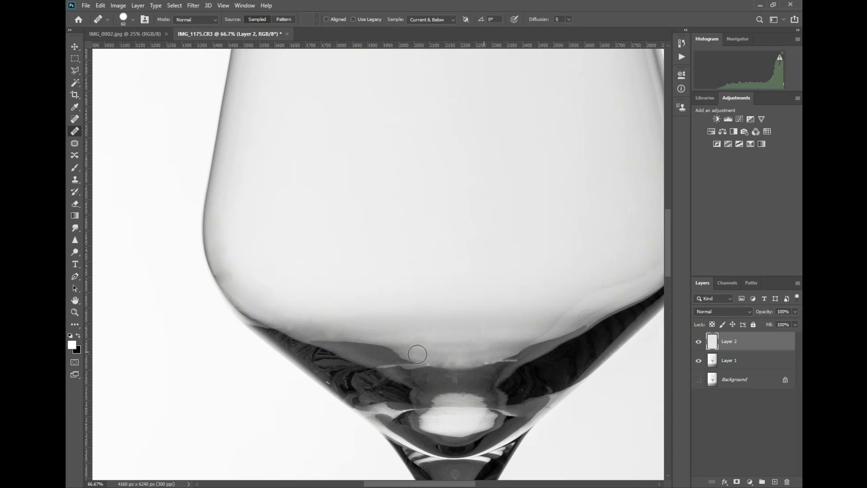
pyautogui.click(491, 356)
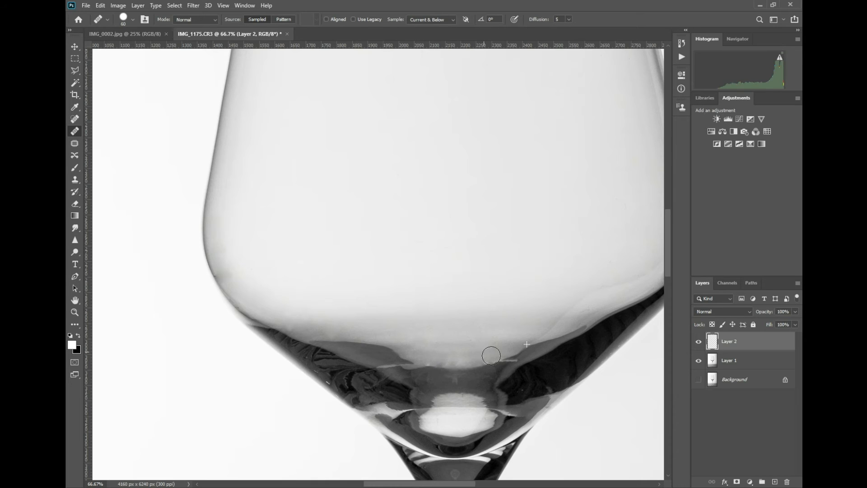
# Even out the blotches in the glass just above the middle of the dark base
pyautogui.click(470, 335)
pyautogui.click(461, 337)
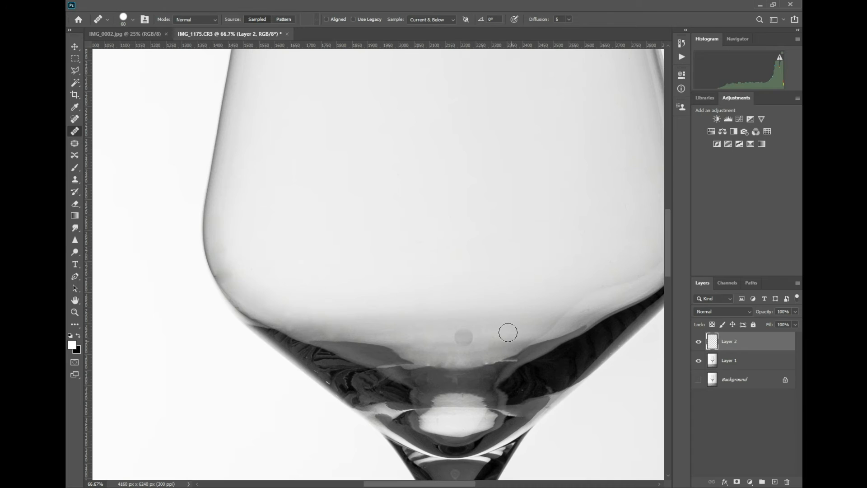
pyautogui.click(480, 340)
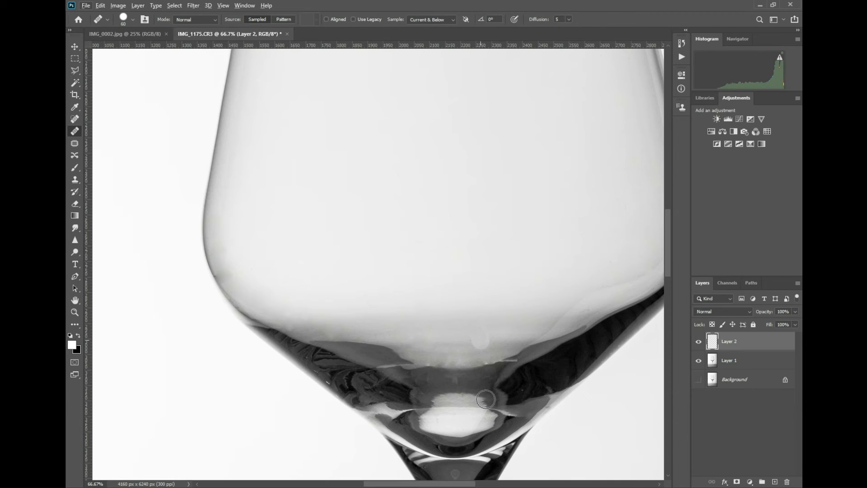
pyautogui.click(478, 77)
pyautogui.click(467, 119)
pyautogui.click(478, 346)
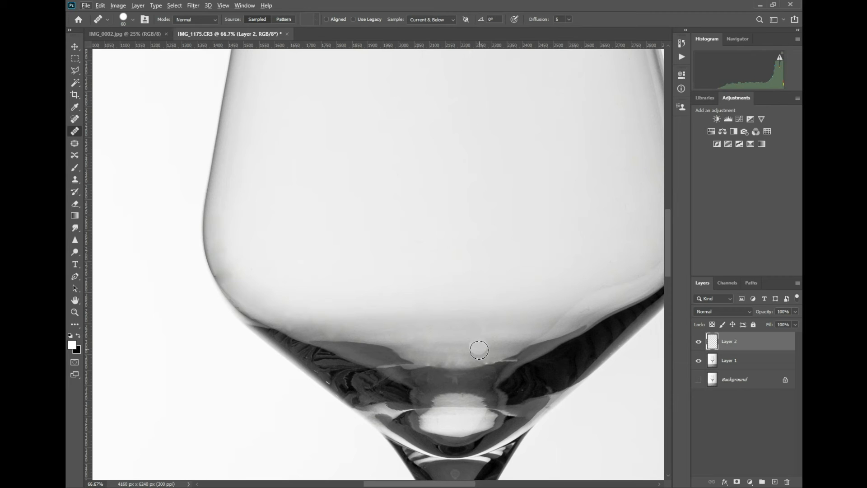
# Sample beside the lower bright line and heal its remaining right end over the dark glass
pyautogui.keyDown('alt'); pyautogui.click(478, 383); pyautogui.keyUp('alt')
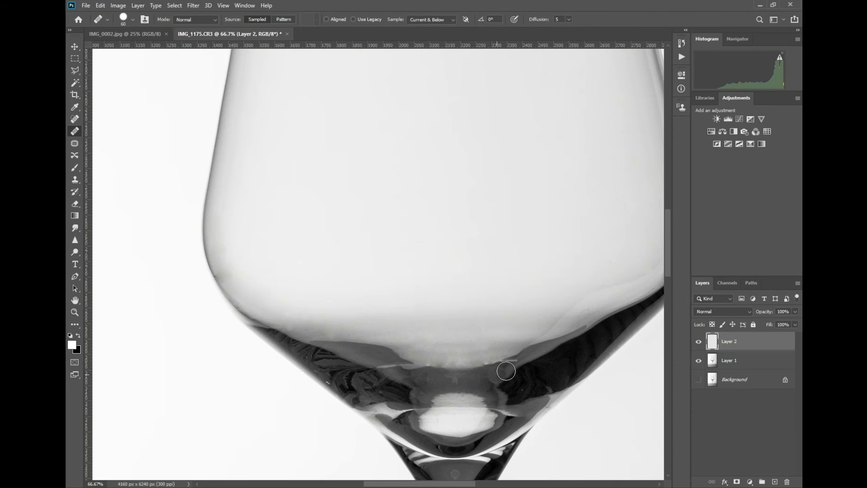
pyautogui.keyDown('alt'); pyautogui.click(532, 353); pyautogui.keyUp('alt')
pyautogui.moveTo(506, 366); pyautogui.dragTo(516, 364)
pyautogui.click(513, 362)
# Sample the dark glass and heal the left end of the lower bright line, working toward the middle
pyautogui.keyDown('alt'); pyautogui.click(368, 360); pyautogui.keyUp('alt')
pyautogui.click(379, 366)
pyautogui.click(389, 364)
pyautogui.click(397, 364)
pyautogui.moveTo(397, 364); pyautogui.dragTo(404, 365)
pyautogui.click(409, 365)
pyautogui.click(416, 369)
pyautogui.click(423, 369)
# Reduce the healing brush size to 25 and touch up small marks around the centre of the dark base
pyautogui.click(417, 401)
pyautogui.click(440, 426)
pyautogui.click(420, 356)
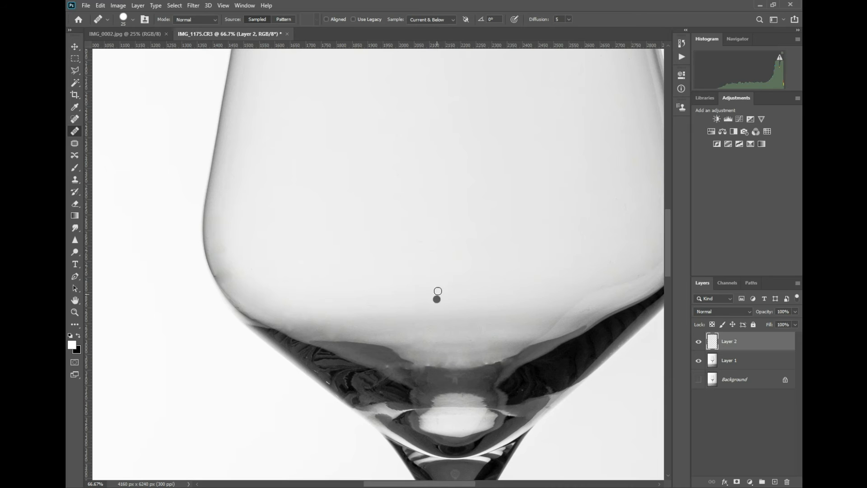
pyautogui.moveTo(478, 228)
pyautogui.mouseDown()
pyautogui.moveTo(347, 271)
pyautogui.moveTo(461, 205)
pyautogui.moveTo(416, 213)
pyautogui.mouseUp()
pyautogui.click(379, 199)
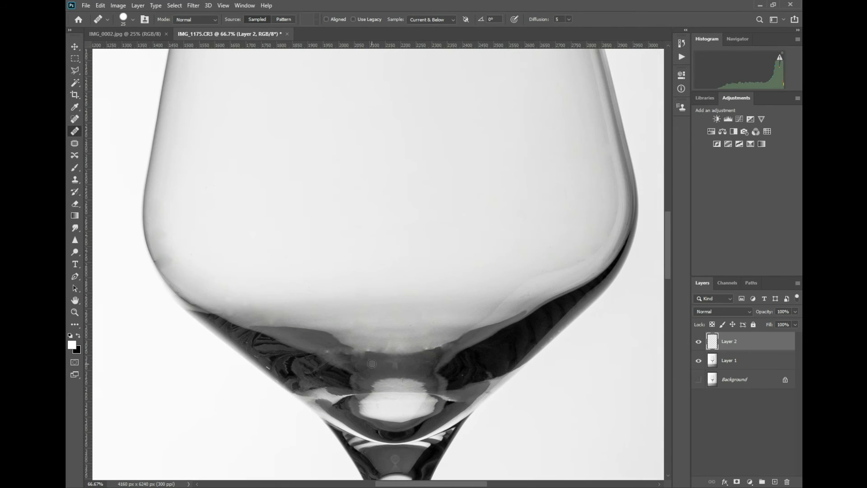
# Compare the bowl with and without the retouching by toggling the visibility of Layer 2
pyautogui.click(699, 343)
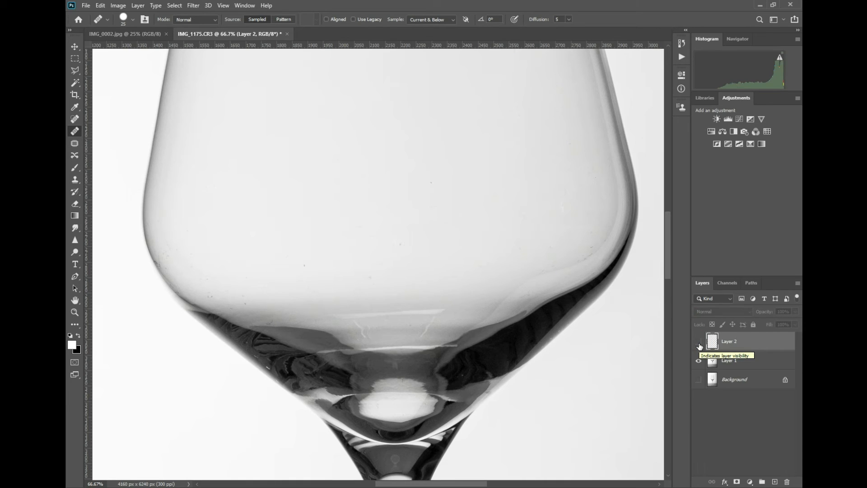
pyautogui.click(699, 344)
pyautogui.click(699, 343)
pyautogui.click(699, 345)
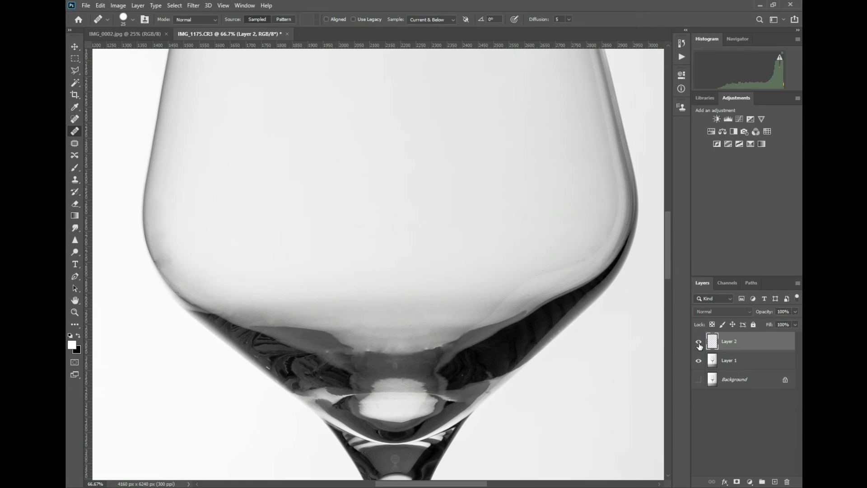
pyautogui.click(700, 344)
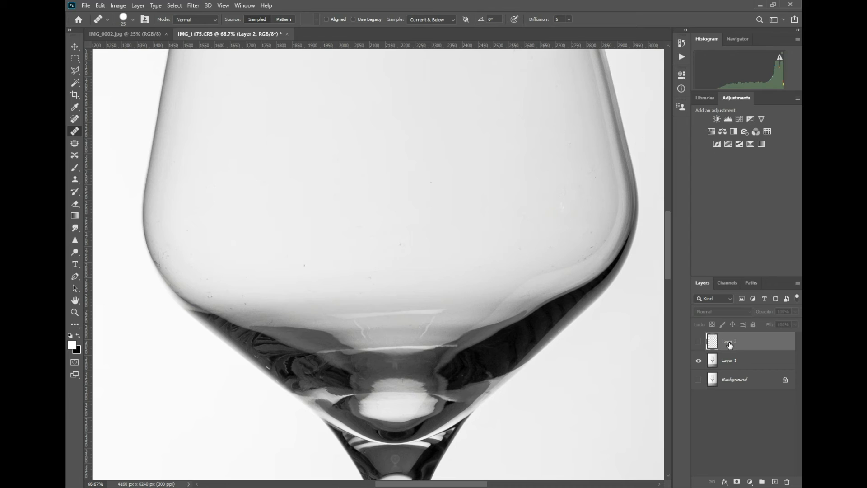
pyautogui.click(699, 343)
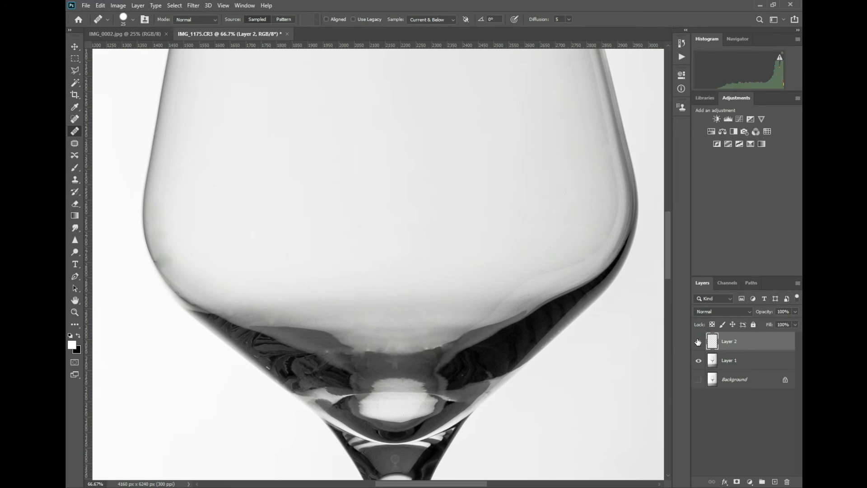
pyautogui.click(698, 342)
pyautogui.click(698, 342)
pyautogui.click(698, 340)
pyautogui.click(698, 341)
pyautogui.click(697, 342)
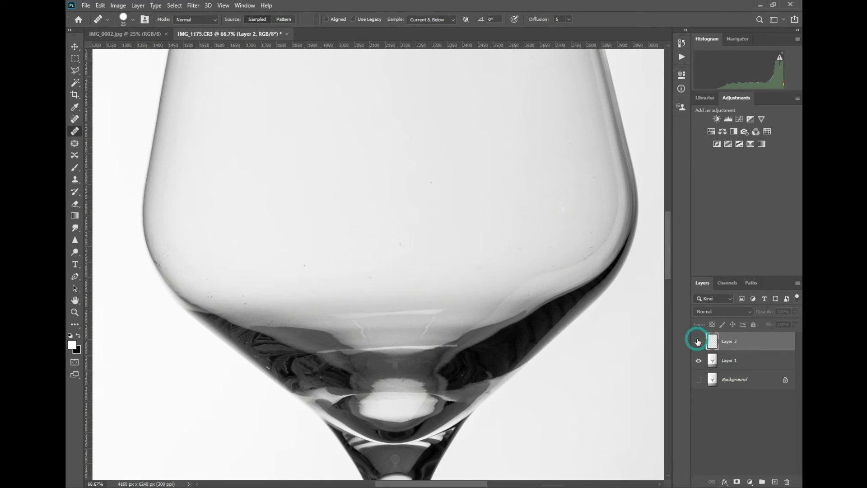
pyautogui.click(698, 342)
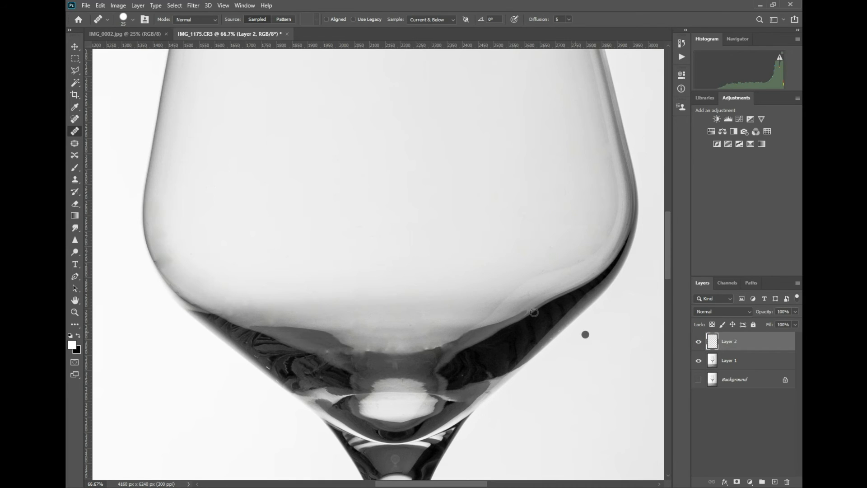
# Fit the whole image in view and compare it with and without the retouching on Layer 2
pyautogui.hotkey('ctrl', '0')
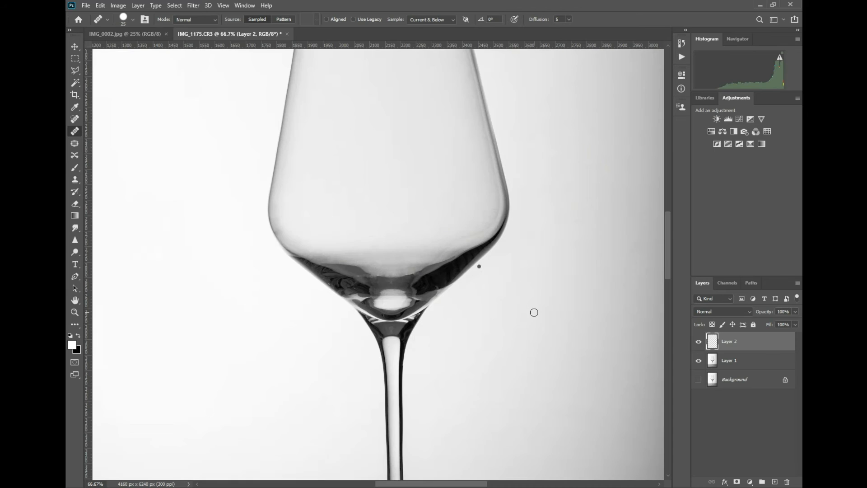
pyautogui.hotkey('ctrl', '0')
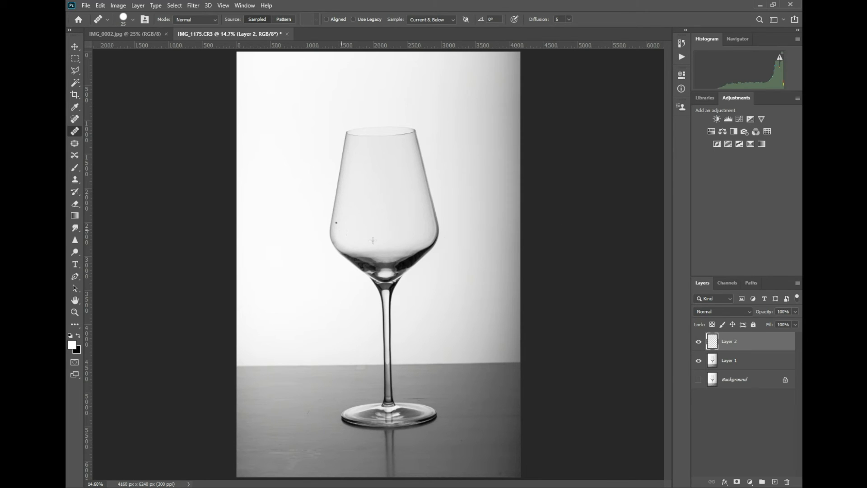
pyautogui.click(699, 342)
pyautogui.click(699, 342)
pyautogui.click(699, 343)
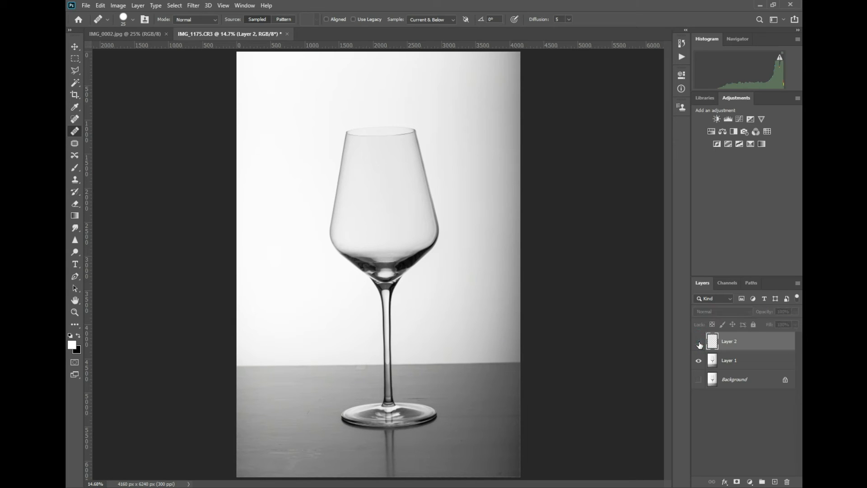
pyautogui.click(699, 343)
pyautogui.click(699, 346)
pyautogui.click(699, 343)
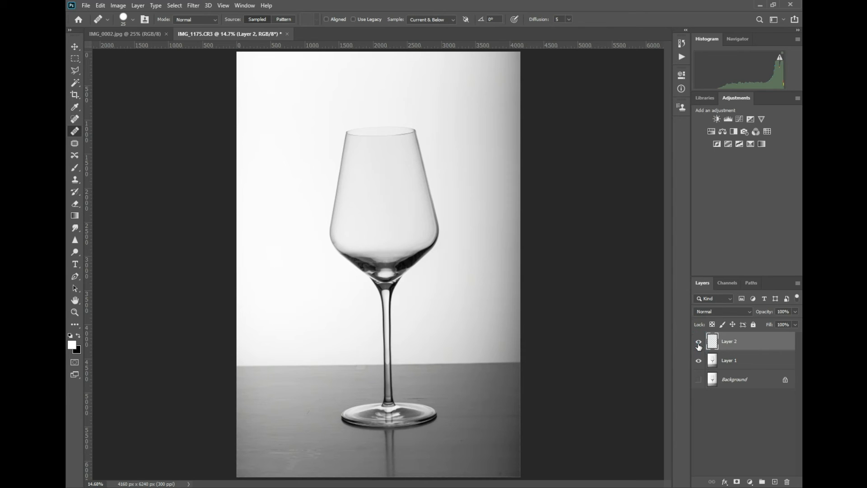
pyautogui.click(699, 345)
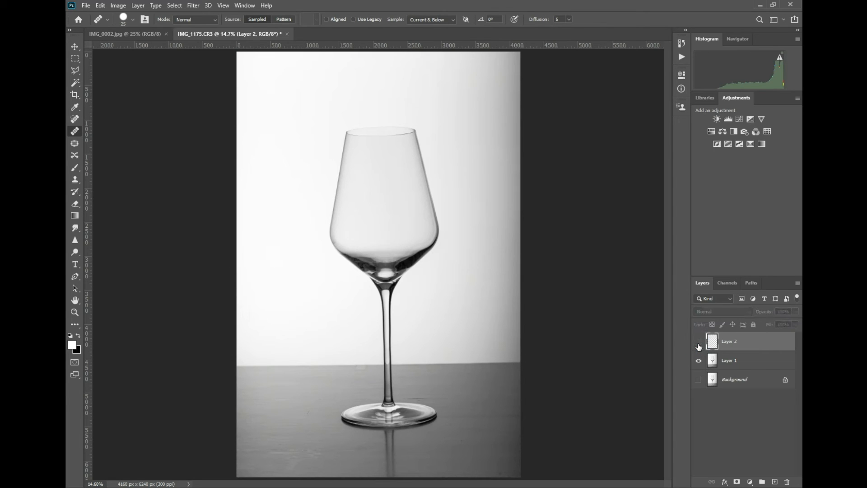
pyautogui.click(700, 345)
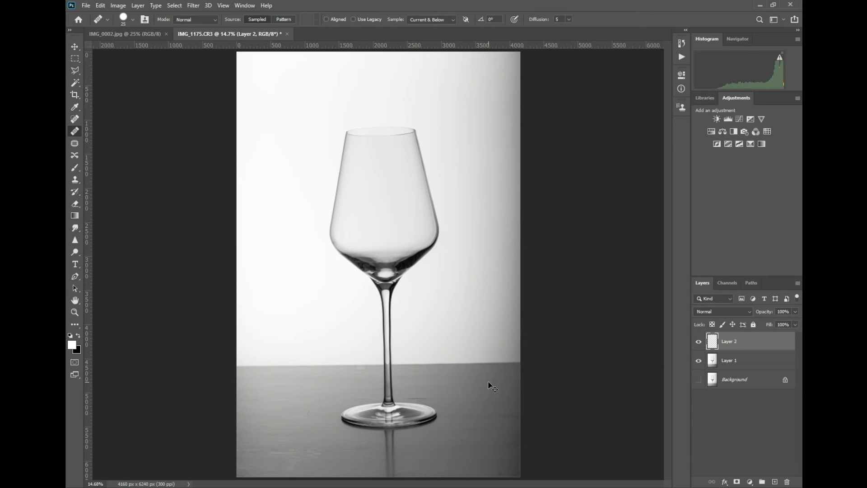
# Enlarge the healing brush to 80, sample clean table surface and heal the short diagonal scratch left of the glass foot
pyautogui.hotkey('ctrl', '+')
pyautogui.hotkey('ctrl', '+')
pyautogui.hotkey('ctrl', '+')
pyautogui.hotkey('ctrl', '+')
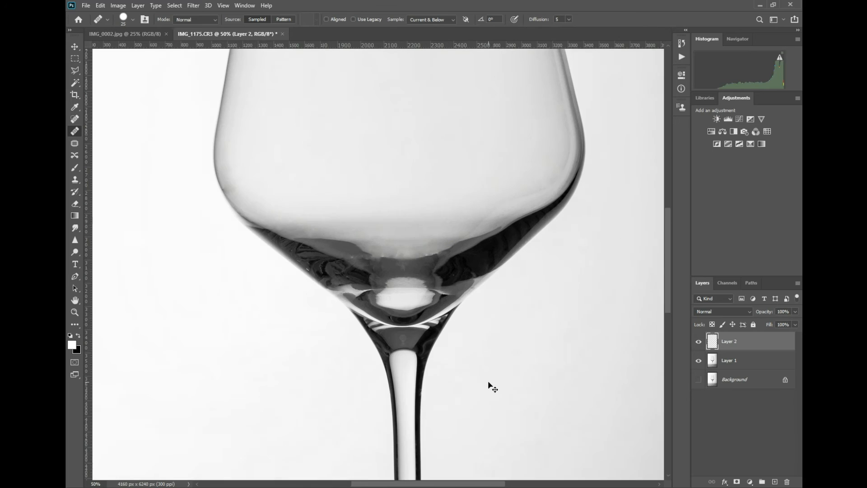
pyautogui.moveTo(406, 441); pyautogui.dragTo(449, 232)
pyautogui.moveTo(420, 290); pyautogui.dragTo(490, 253)
pyautogui.click(353, 301)
pyautogui.click(464, 320)
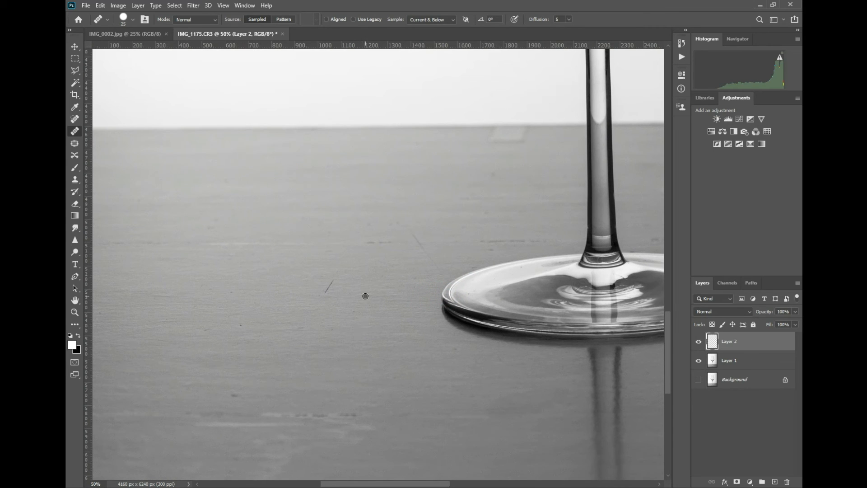
pyautogui.click(324, 309)
pyautogui.press(']')
pyautogui.press(']')
pyautogui.press(']')
pyautogui.keyDown('alt'); pyautogui.click(305, 289); pyautogui.keyUp('alt')
pyautogui.click(332, 279)
pyautogui.click(323, 289)
# Heal the dark specks on the table surface around and to the left of the removed scratch
pyautogui.click(354, 311)
pyautogui.click(335, 329)
pyautogui.click(242, 328)
pyautogui.click(253, 304)
pyautogui.click(235, 294)
pyautogui.click(210, 332)
pyautogui.click(206, 292)
pyautogui.click(227, 260)
# Heal the spots and part of the worn streak on the lower-left area of the table
pyautogui.click(246, 396)
pyautogui.click(233, 394)
pyautogui.click(267, 409)
pyautogui.click(324, 414)
pyautogui.click(319, 359)
# Heal the thin scratch and the faint horizontal marks on the table just above the left side of the glass foot
pyautogui.click(378, 241)
pyautogui.click(413, 237)
pyautogui.click(391, 227)
pyautogui.click(376, 225)
pyautogui.click(488, 244)
# Resample clean table surface and heal the pale rectangular mark at the table's back edge, left of the stem
pyautogui.moveTo(490, 142); pyautogui.dragTo(501, 141)
pyautogui.click(474, 166)
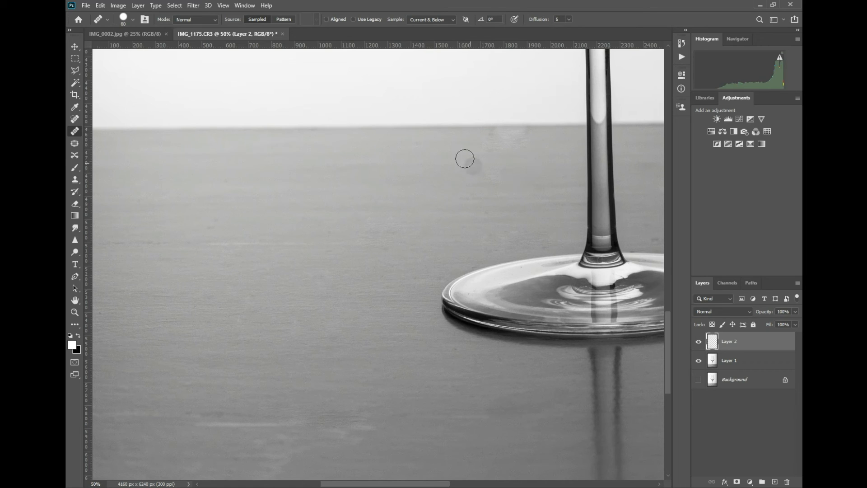
pyautogui.click(449, 149)
pyautogui.click(450, 149)
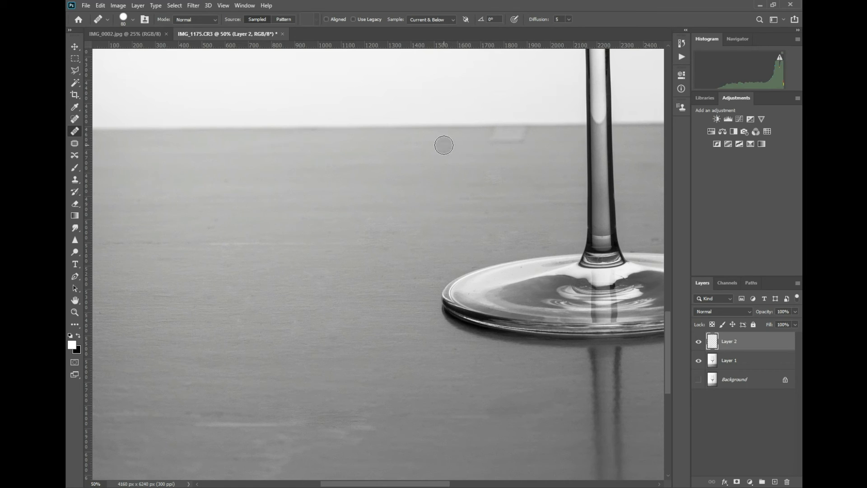
pyautogui.click(443, 145)
pyautogui.moveTo(487, 136); pyautogui.dragTo(541, 135)
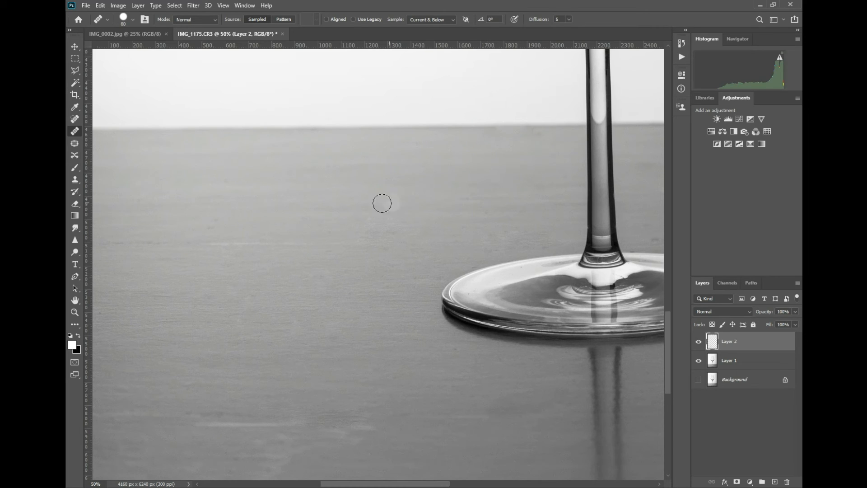
# Heal the remaining faint spots on the middle of the table, left of the glass foot
pyautogui.click(268, 226)
pyautogui.click(194, 240)
pyautogui.click(332, 268)
pyautogui.click(214, 228)
# Sample clean table surface and heal the dark horizontal scratch right of the stem, just above the glass foot
pyautogui.moveTo(490, 215)
pyautogui.mouseDown()
pyautogui.moveTo(313, 171)
pyautogui.moveTo(302, 93)
pyautogui.moveTo(170, 209)
pyautogui.moveTo(189, 211)
pyautogui.mouseUp()
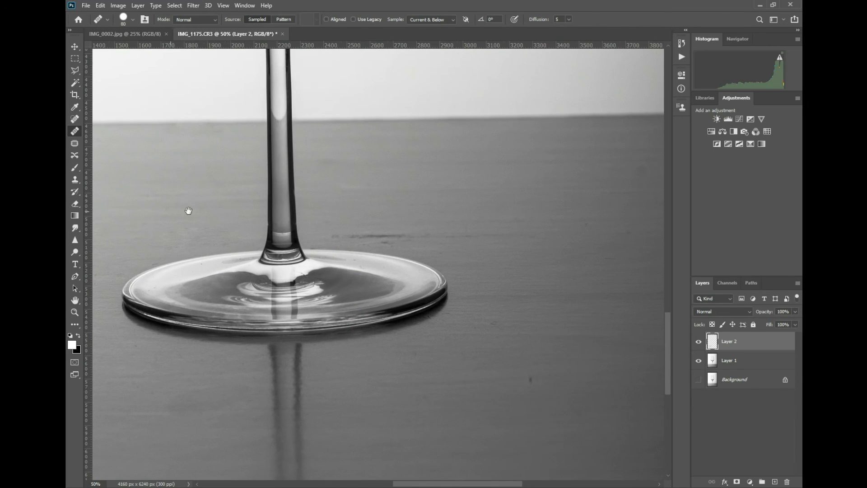
pyautogui.click(424, 213)
pyautogui.moveTo(330, 235); pyautogui.dragTo(447, 236)
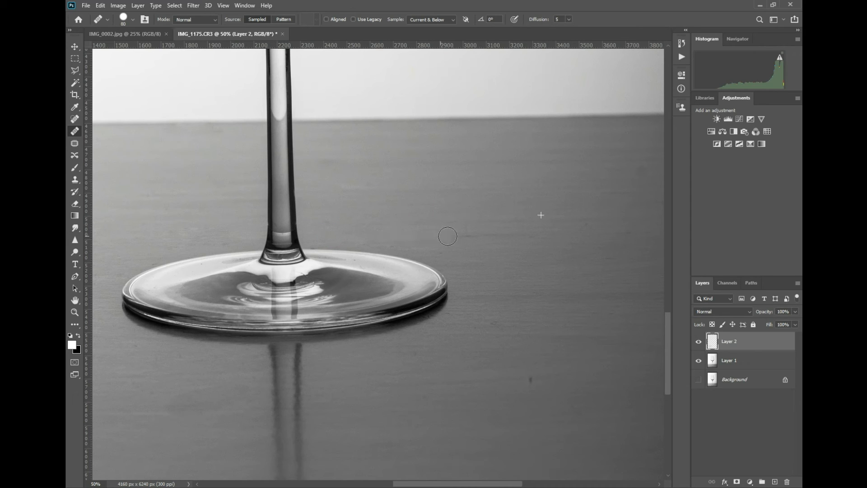
# Heal the small specks on the table behind the glass foot, right of the stem, resampling nearby surface for each area
pyautogui.keyDown('alt'); pyautogui.click(388, 164); pyautogui.keyUp('alt')
pyautogui.click(367, 185)
pyautogui.keyDown('alt'); pyautogui.click(358, 152); pyautogui.keyUp('alt')
pyautogui.moveTo(324, 159)
pyautogui.mouseDown()
pyautogui.moveTo(346, 160)
pyautogui.moveTo(343, 168)
pyautogui.mouseUp()
pyautogui.keyDown('alt'); pyautogui.click(357, 201); pyautogui.keyUp('alt')
pyautogui.click(321, 221)
pyautogui.click(476, 209)
pyautogui.keyDown('alt'); pyautogui.click(480, 202); pyautogui.keyUp('alt')
pyautogui.click(443, 219)
# Heal the dark spot and faint marks on the table in front and to the right of the glass foot
pyautogui.click(526, 377)
pyautogui.click(491, 320)
pyautogui.click(477, 325)
pyautogui.click(410, 357)
pyautogui.click(425, 395)
pyautogui.click(572, 412)
# Sample nearby table surface and heal the dark spot close to the photo's lower-right corner
pyautogui.moveTo(609, 328); pyautogui.dragTo(442, 296)
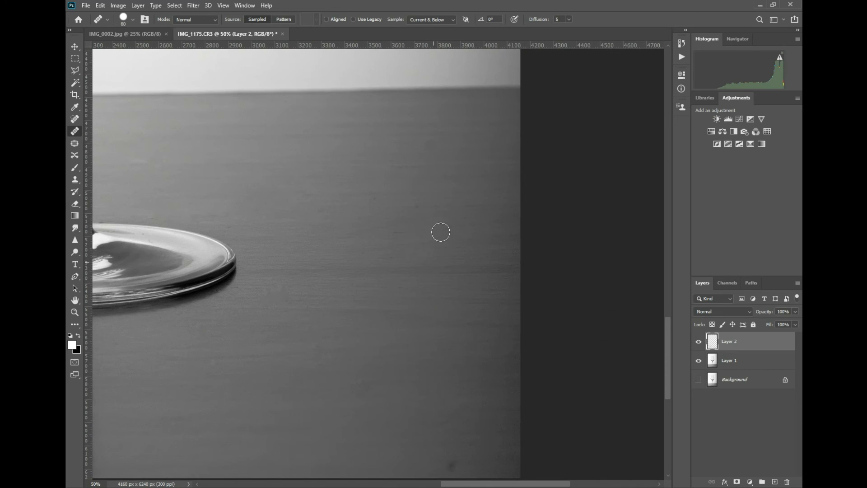
pyautogui.keyDown('alt'); pyautogui.click(400, 173); pyautogui.keyUp('alt')
pyautogui.click(429, 147)
pyautogui.keyDown('alt'); pyautogui.click(448, 420); pyautogui.keyUp('alt')
pyautogui.click(451, 465)
pyautogui.click(505, 460)
# Heal the remaining specks on the middle and upper table area near the photo's right edge
pyautogui.click(402, 287)
pyautogui.click(399, 238)
pyautogui.click(394, 231)
pyautogui.click(410, 207)
pyautogui.keyDown('alt'); pyautogui.click(405, 171); pyautogui.keyUp('alt')
pyautogui.click(428, 142)
# Compare the table around the glass foot with the healing layer, Layer 2, hidden and shown
pyautogui.moveTo(266, 195); pyautogui.dragTo(513, 219)
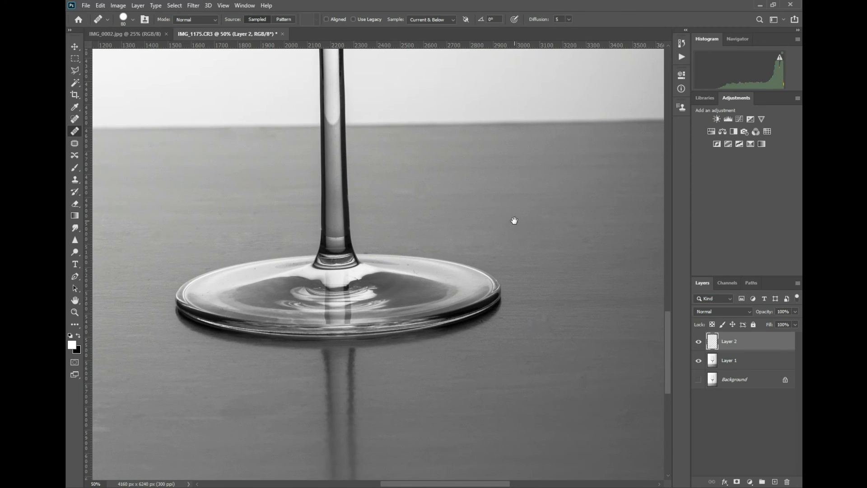
pyautogui.click(699, 344)
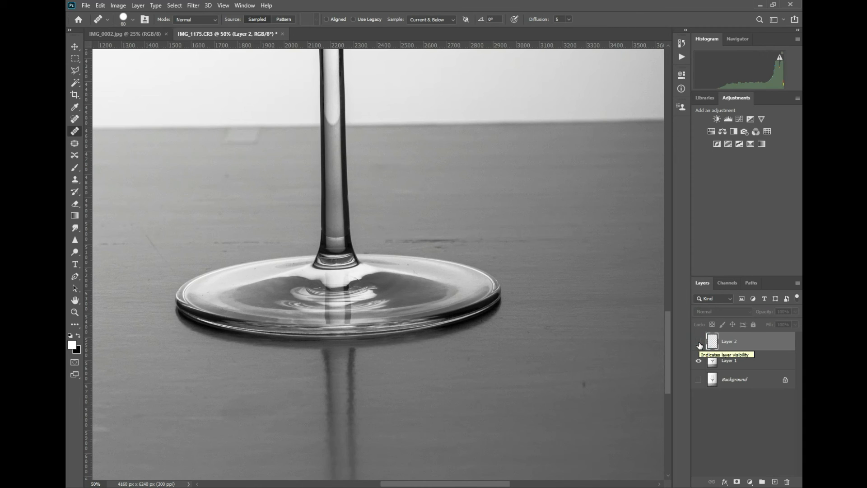
pyautogui.click(699, 345)
pyautogui.click(700, 344)
pyautogui.click(699, 345)
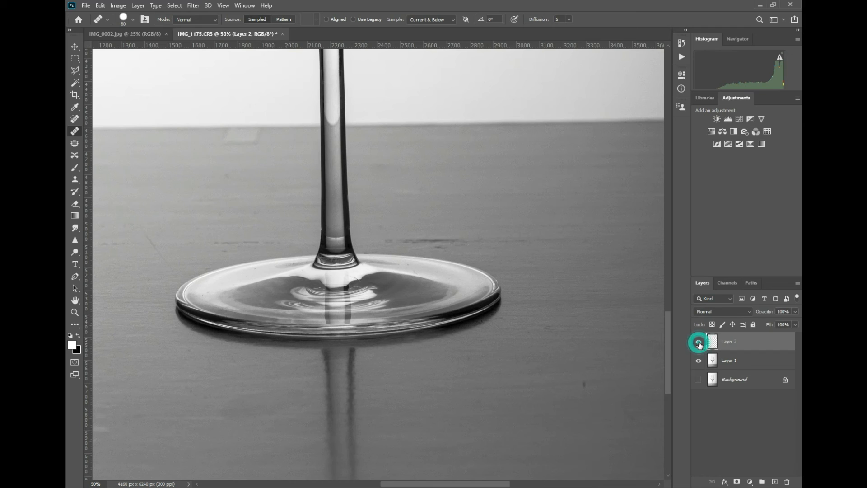
pyautogui.click(699, 344)
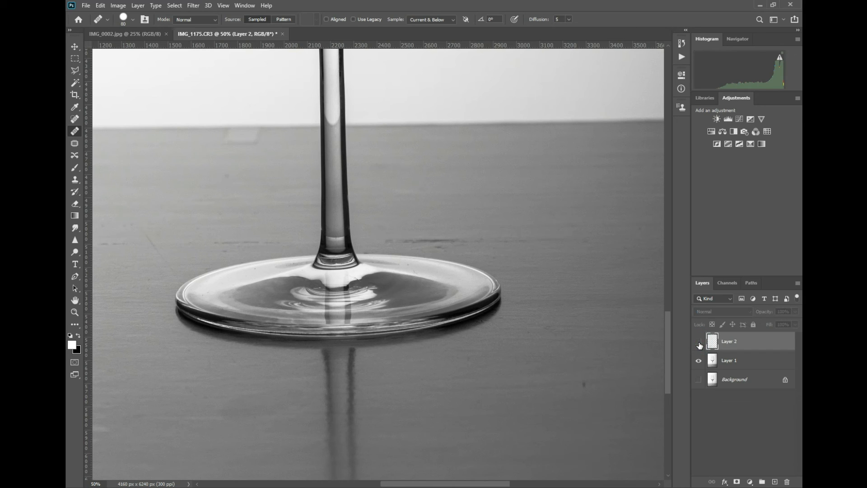
pyautogui.click(700, 345)
pyautogui.click(699, 344)
pyautogui.click(699, 345)
pyautogui.click(700, 344)
pyautogui.click(700, 345)
pyautogui.click(700, 344)
pyautogui.click(700, 344)
pyautogui.click(700, 344)
pyautogui.click(700, 344)
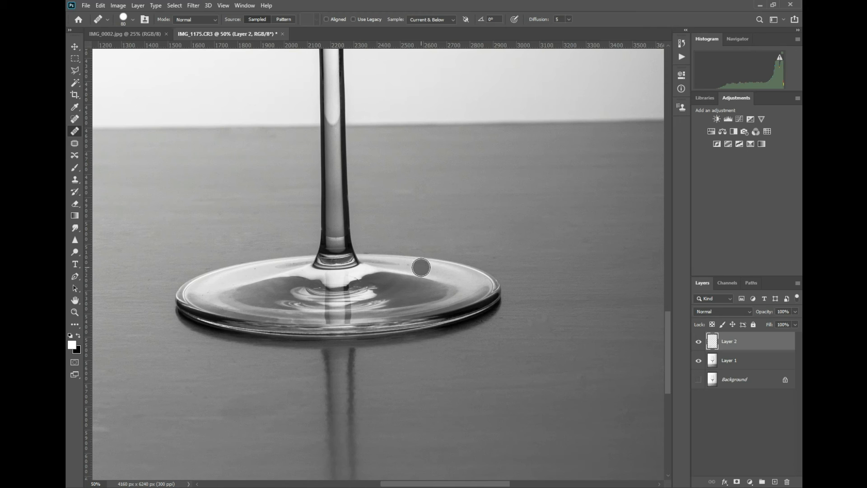
# Reduce the healing brush to 50 and heal the specks on the right rear part of the glass foot
pyautogui.press('[')
pyautogui.press('[')
pyautogui.press('[')
pyautogui.click(421, 269)
pyautogui.click(420, 267)
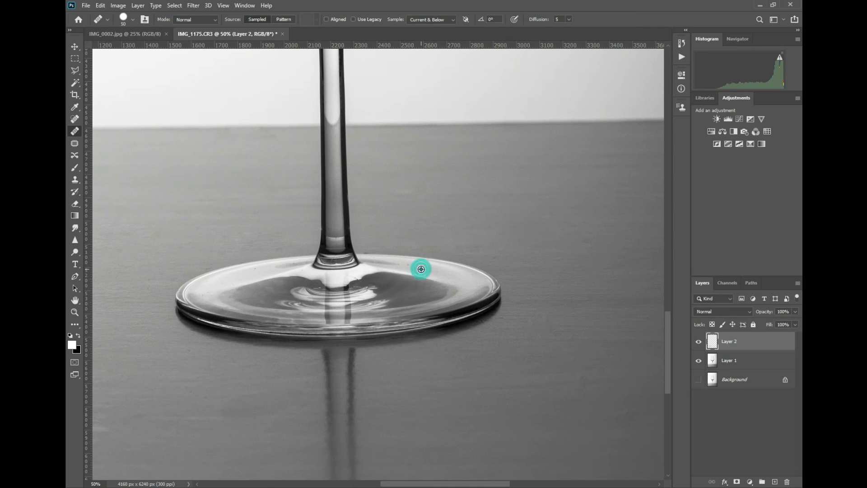
pyautogui.click(409, 265)
pyautogui.click(417, 270)
pyautogui.click(391, 262)
pyautogui.click(374, 259)
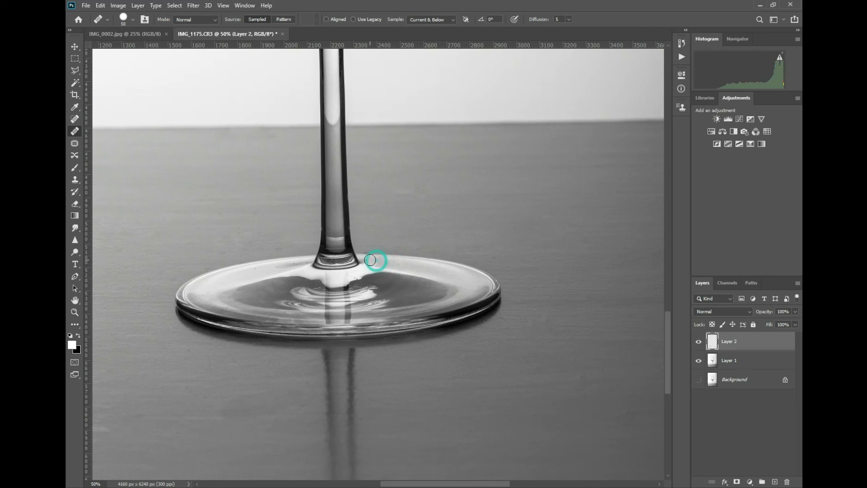
# Heal the specks next to the stem base and on the inner right part of the glass foot
pyautogui.click(369, 259)
pyautogui.click(397, 271)
pyautogui.click(396, 271)
pyautogui.click(396, 270)
pyautogui.click(397, 270)
pyautogui.click(521, 311)
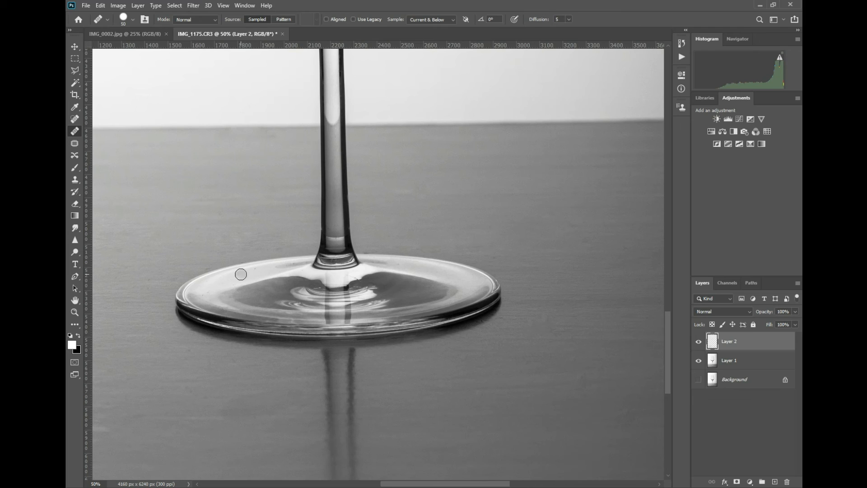
# Heal the specks along the left part of the glass foot
pyautogui.click(266, 271)
pyautogui.click(255, 270)
pyautogui.click(248, 273)
pyautogui.click(213, 285)
pyautogui.click(206, 290)
pyautogui.click(204, 291)
pyautogui.click(229, 281)
pyautogui.click(205, 284)
# Sample a clean part of the glass foot and heal the mark near its right rim
pyautogui.keyDown('alt'); pyautogui.click(395, 264); pyautogui.keyUp('alt')
pyautogui.click(437, 275)
pyautogui.click(436, 274)
# Check the healed glass foot with Layer 2 hidden and shown
pyautogui.click(698, 342)
pyautogui.click(698, 344)
pyautogui.click(698, 344)
pyautogui.click(698, 343)
pyautogui.click(698, 343)
# Inspect the retouched wine glass as a whole and close up at the base of the bowl
pyautogui.hotkey('ctrl', '0')
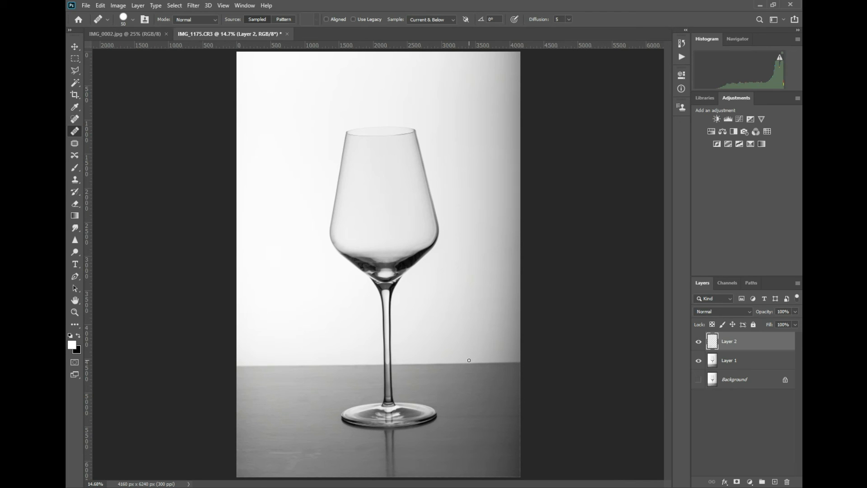
pyautogui.hotkey('ctrl', '1')
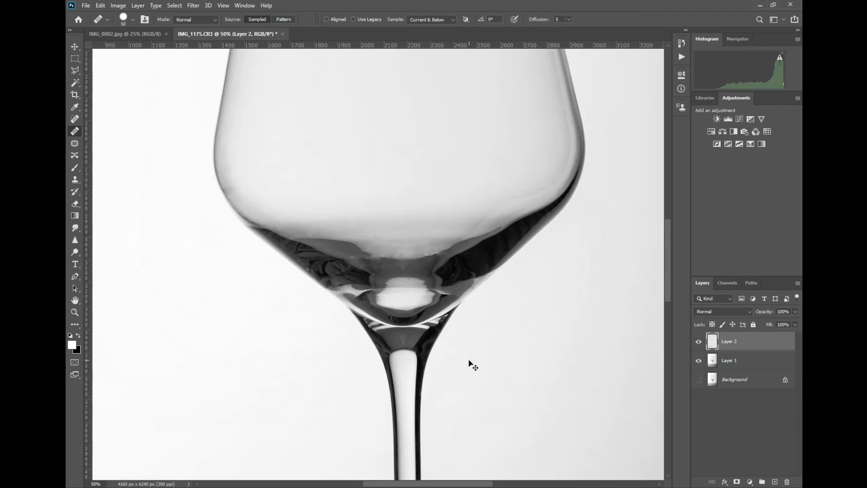
pyautogui.hotkey('ctrl', '+')
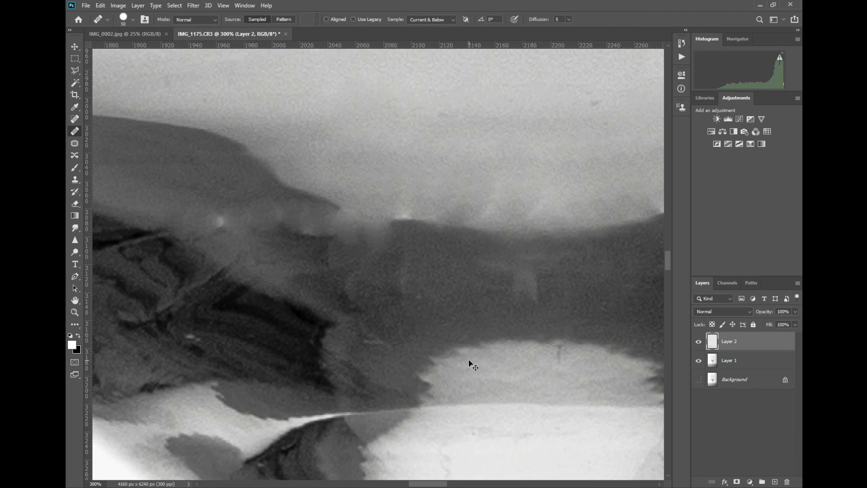
pyautogui.hotkey('ctrl', '-')
pyautogui.hotkey('ctrl', '-')
pyautogui.hotkey('ctrl', '-')
pyautogui.hotkey('ctrl', '-')
pyautogui.hotkey('ctrl', '-')
pyautogui.hotkey('ctrl', '-')
pyautogui.hotkey('ctrl', '-')
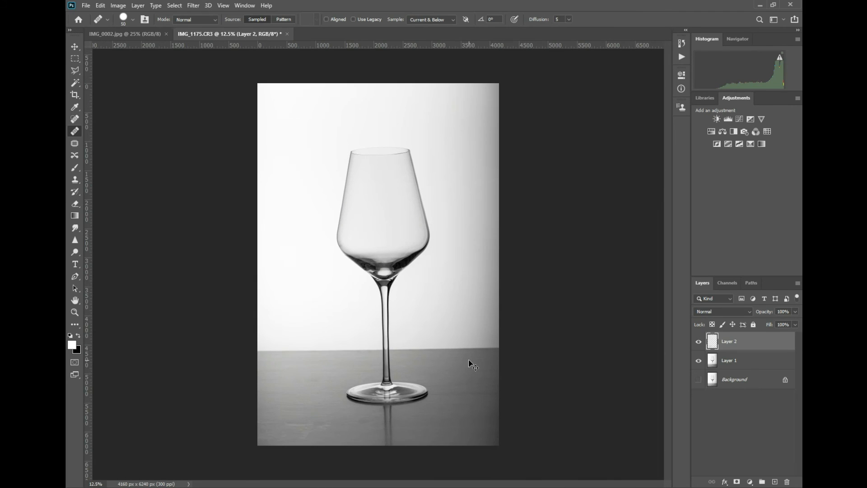
pyautogui.hotkey('ctrl', '0')
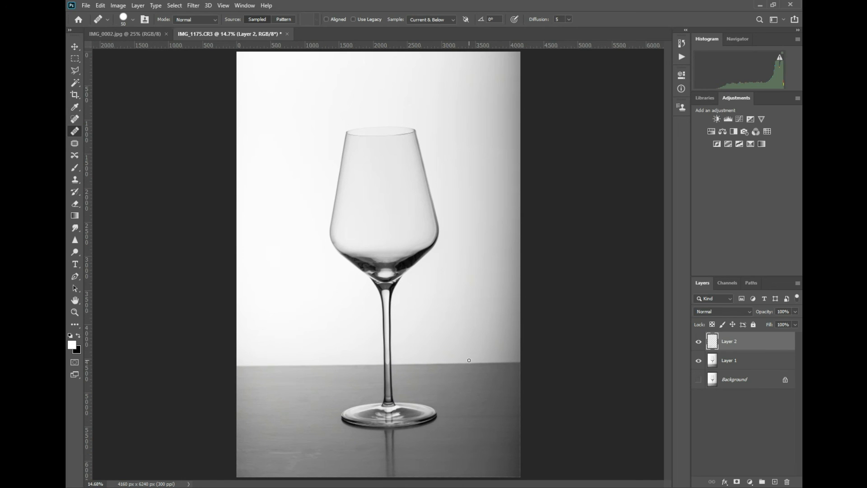
# Compare the entire photo before and after healing by hiding and showing Layer 2
pyautogui.click(698, 342)
pyautogui.click(698, 343)
pyautogui.click(698, 342)
pyautogui.click(698, 343)
pyautogui.click(698, 342)
pyautogui.click(699, 343)
pyautogui.click(698, 342)
pyautogui.click(698, 343)
pyautogui.click(698, 342)
pyautogui.click(699, 343)
pyautogui.click(699, 343)
pyautogui.click(698, 342)
# Add a Levels adjustment layer with midtones at 0.80, output white at 240 and a slightly raised black input
pyautogui.click(729, 119)
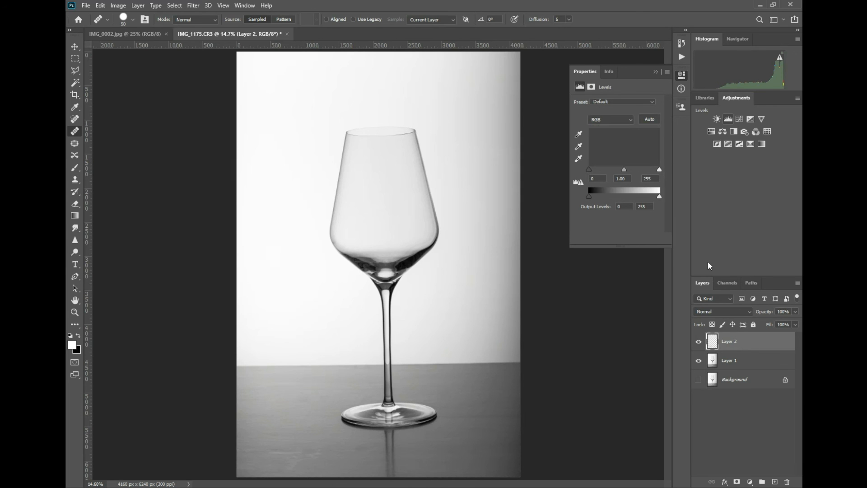
pyautogui.moveTo(624, 170)
pyautogui.mouseDown()
pyautogui.moveTo(640, 171)
pyautogui.moveTo(596, 177)
pyautogui.moveTo(627, 197)
pyautogui.moveTo(641, 181)
pyautogui.moveTo(623, 181)
pyautogui.mouseUp()
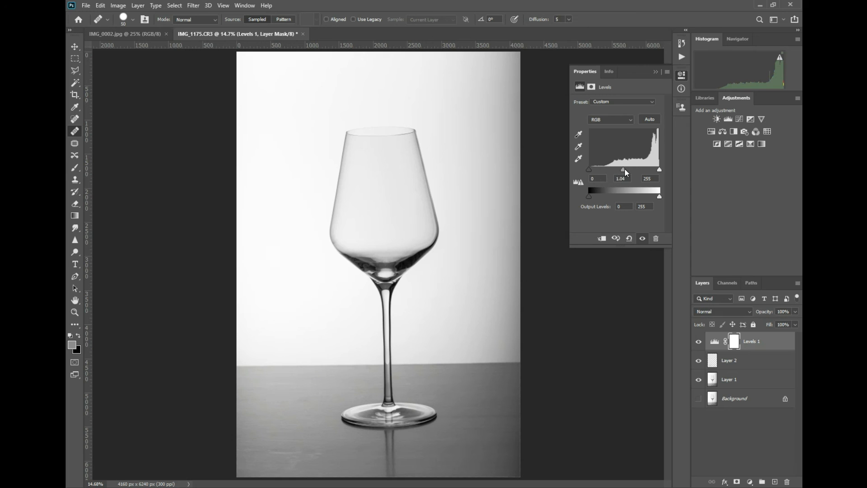
pyautogui.moveTo(625, 169)
pyautogui.mouseDown()
pyautogui.moveTo(614, 168)
pyautogui.moveTo(634, 169)
pyautogui.mouseUp()
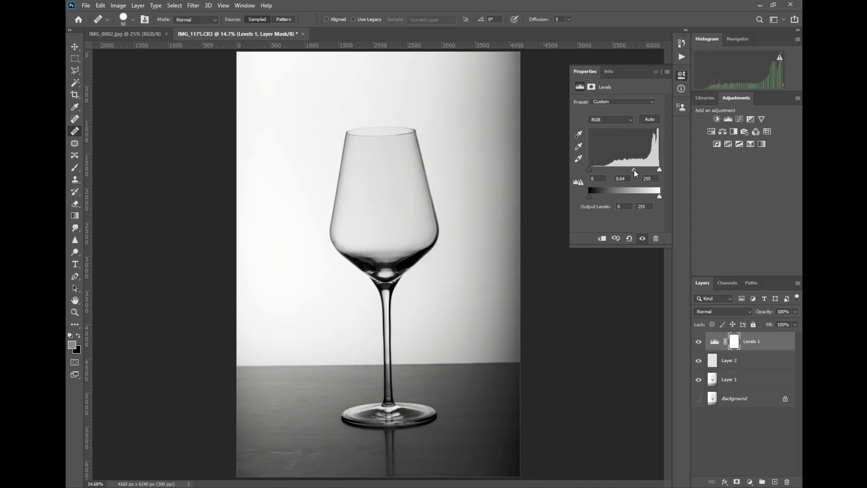
pyautogui.moveTo(591, 197)
pyautogui.mouseDown()
pyautogui.moveTo(602, 195)
pyautogui.moveTo(587, 194)
pyautogui.mouseUp()
pyautogui.moveTo(659, 200); pyautogui.dragTo(657, 201)
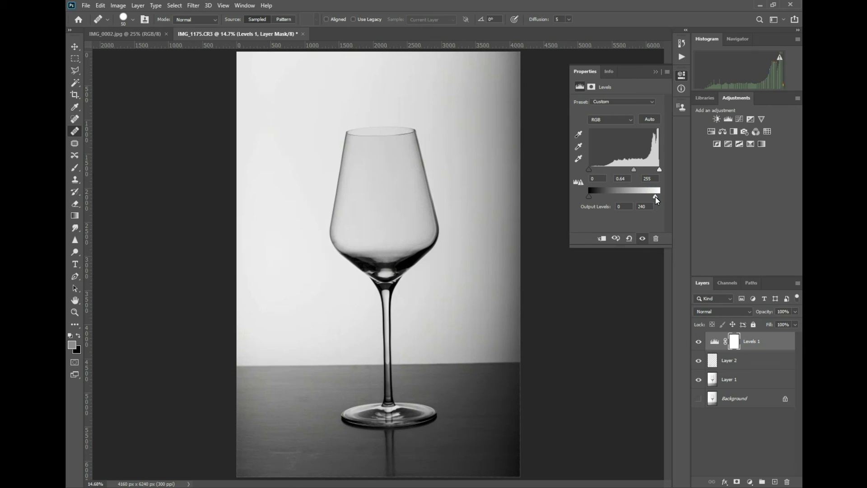
pyautogui.moveTo(634, 171); pyautogui.dragTo(595, 171)
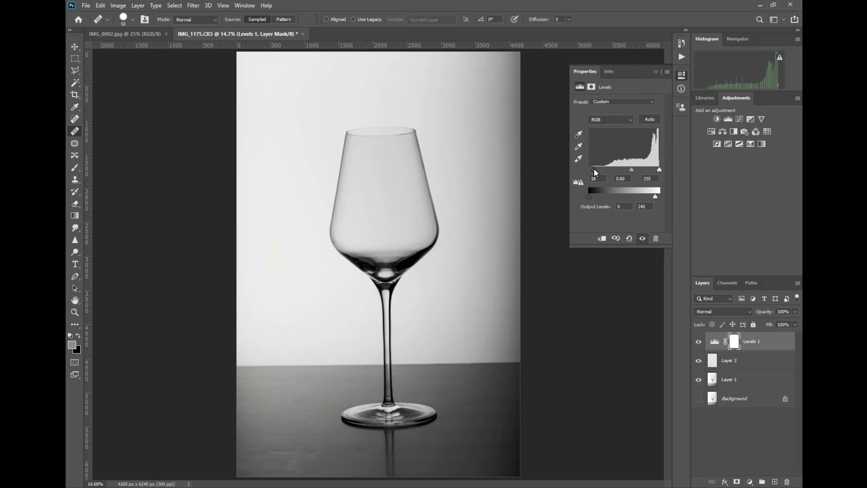
# Add a Curves adjustment layer and slightly brighten the midtones with a curve point at input 115
pyautogui.click(740, 118)
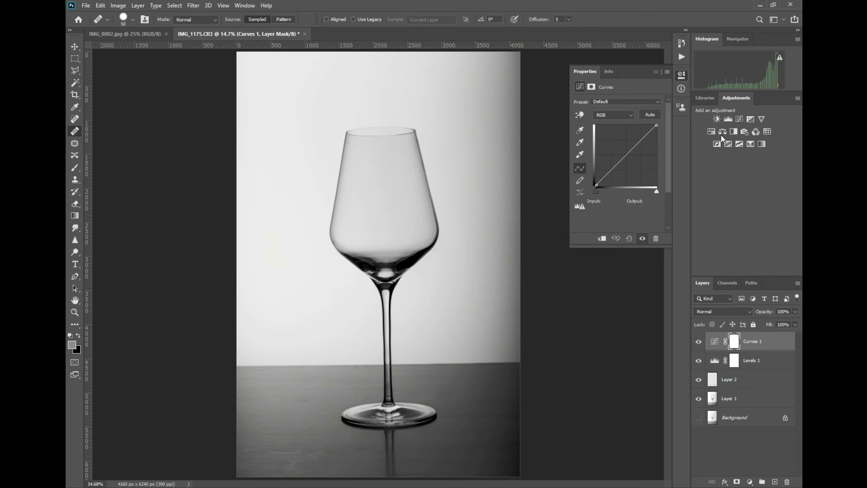
pyautogui.moveTo(626, 154); pyautogui.dragTo(623, 154)
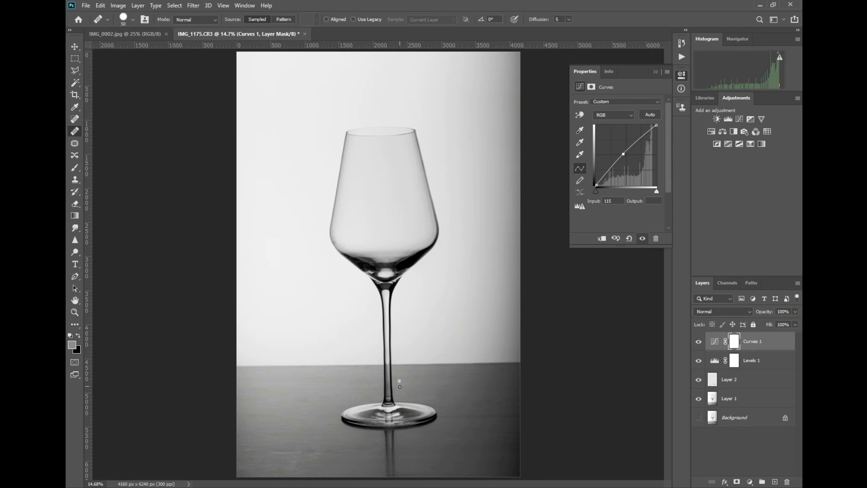
pyautogui.click(655, 72)
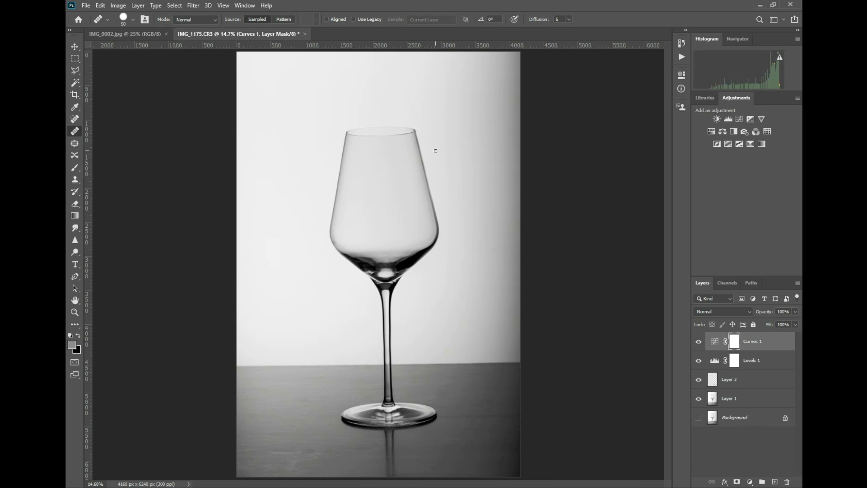
# Start cropping the photo with the 5 : 7 aspect ratio after trying 4 : 5 (8 : 10)
pyautogui.press('c')
pyautogui.press('c')
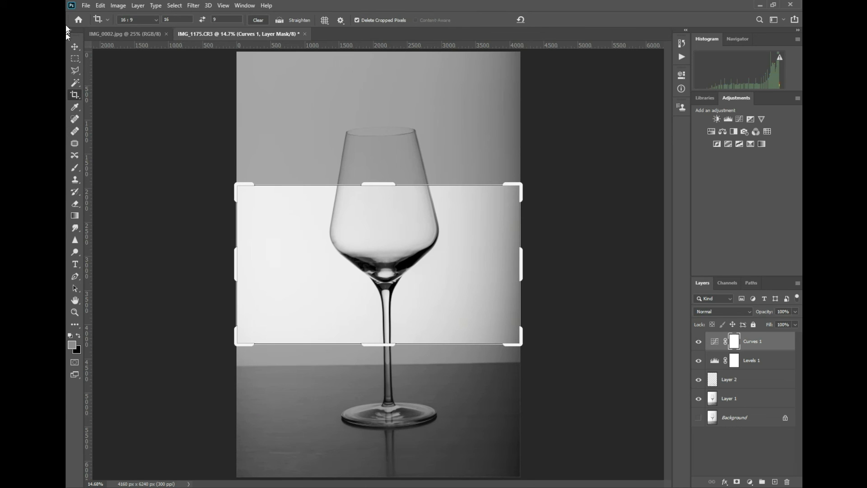
pyautogui.click(154, 19)
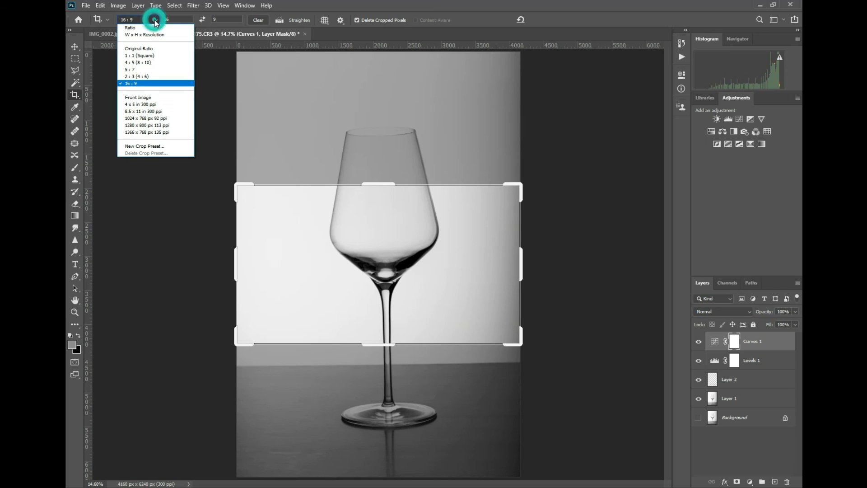
pyautogui.click(150, 64)
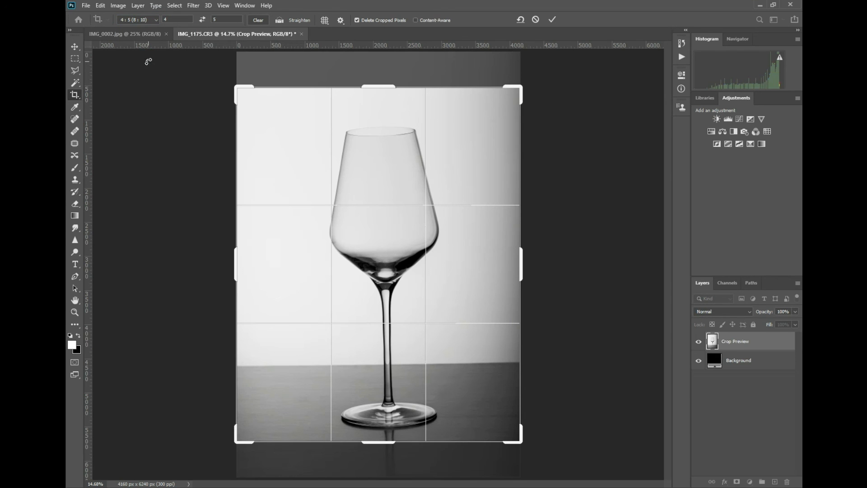
pyautogui.click(155, 19)
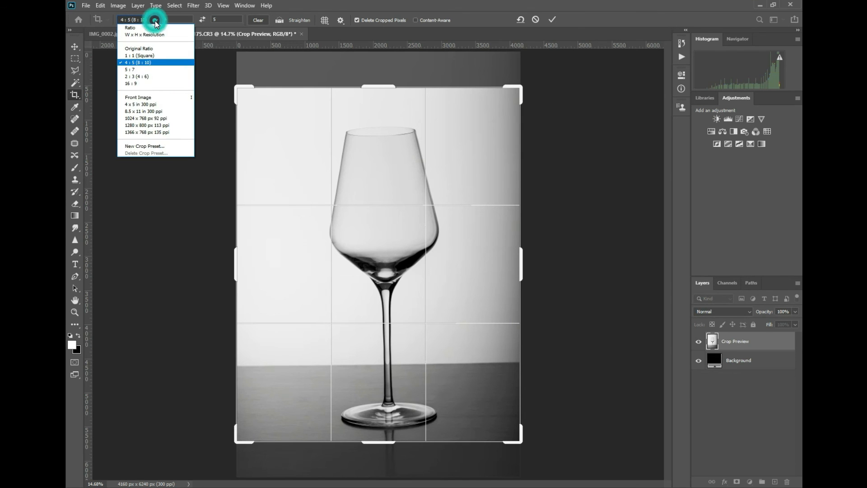
pyautogui.click(147, 68)
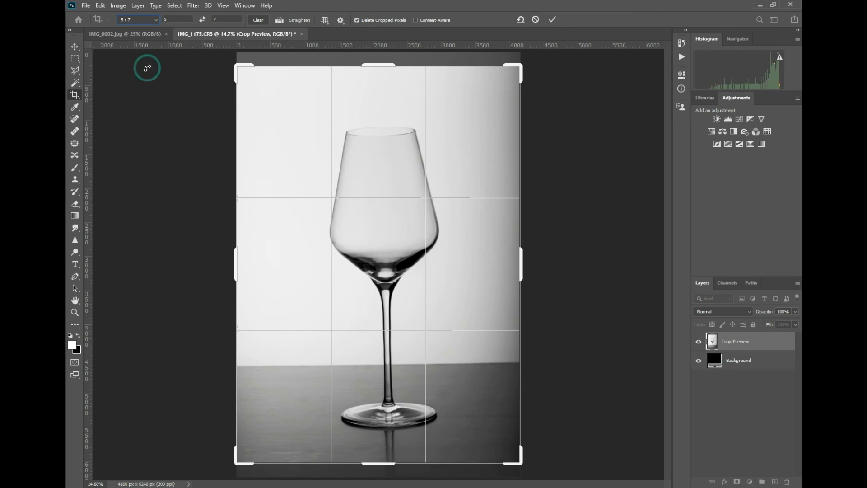
# Tighten the 5 : 7 crop around the wine glass, rotate it slightly to level the table edge, and apply it at about 3929 x 5500 px
pyautogui.moveTo(389, 233); pyautogui.dragTo(389, 219)
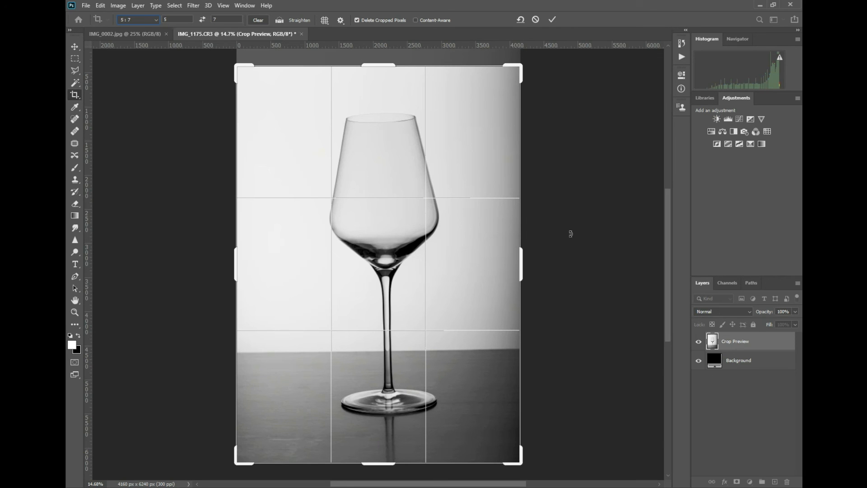
pyautogui.moveTo(521, 265); pyautogui.dragTo(514, 266)
pyautogui.moveTo(416, 248); pyautogui.dragTo(410, 248)
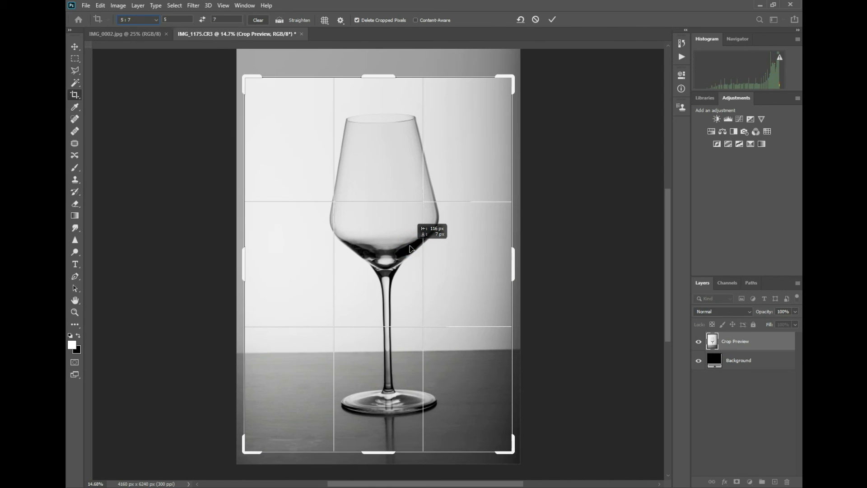
pyautogui.moveTo(411, 248); pyautogui.dragTo(410, 261)
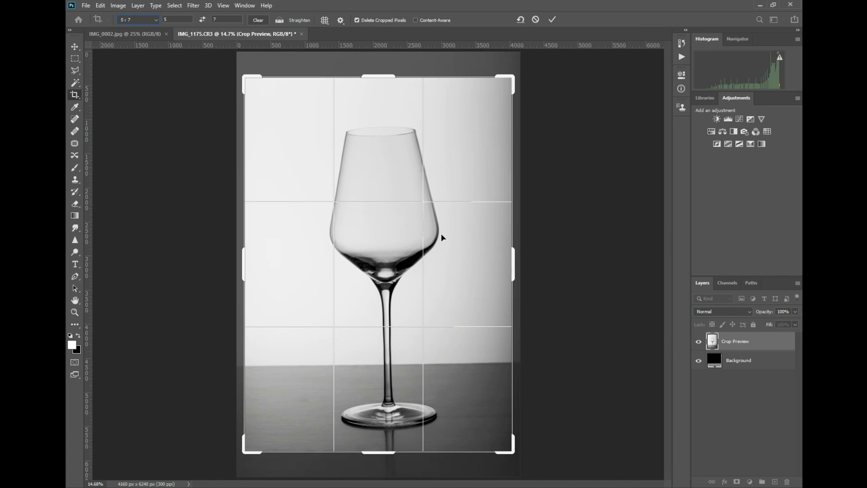
pyautogui.moveTo(523, 60); pyautogui.dragTo(529, 61)
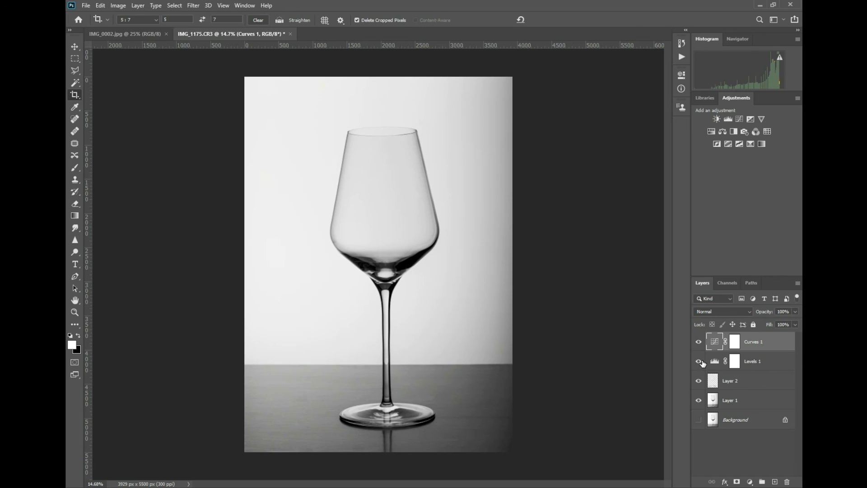
# Compare the cropped photo with and without the healing work by toggling the visibility of Layer 2
pyautogui.click(700, 381)
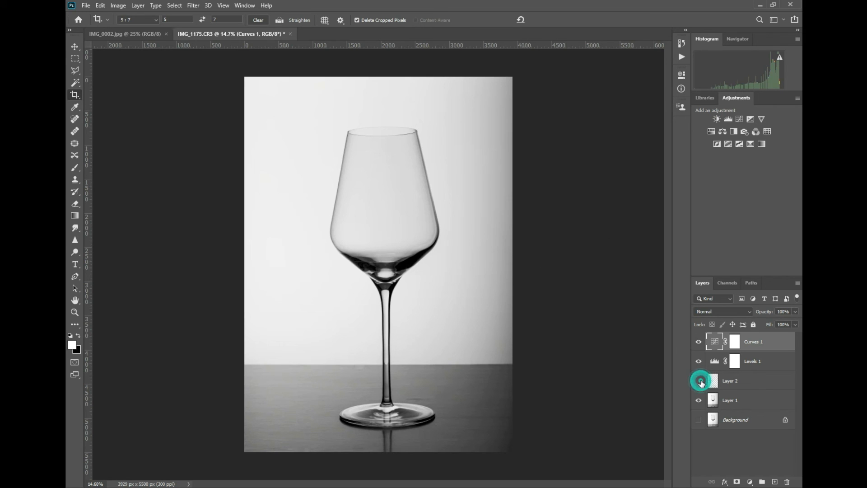
pyautogui.click(699, 381)
pyautogui.click(700, 381)
pyautogui.click(700, 381)
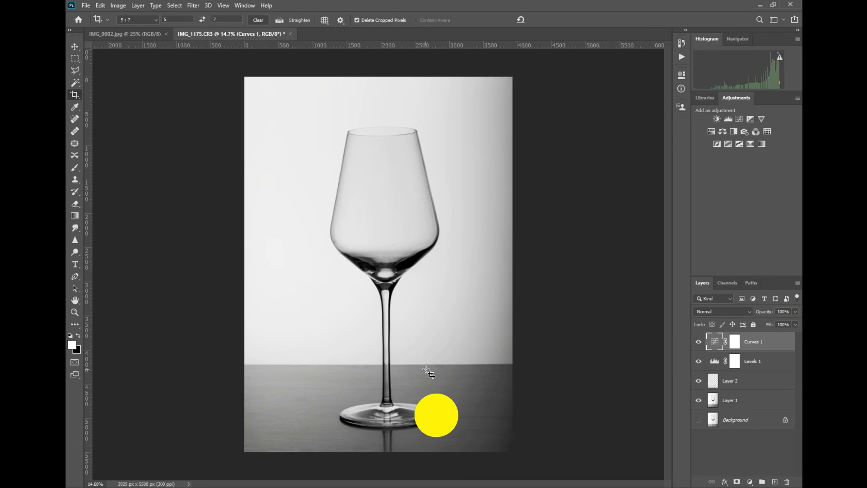
# Save the photo as JPEG IMG_1175 in the Product Photography folder on Completed Work (E:), with quality 8 (High) and Baseline ("Standard") format
pyautogui.hotkey('ctrl', 'shift', 's')
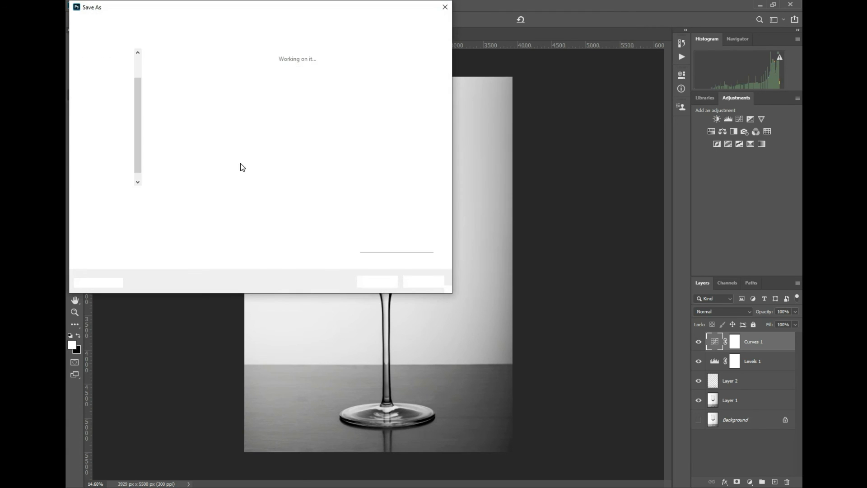
pyautogui.click(113, 171)
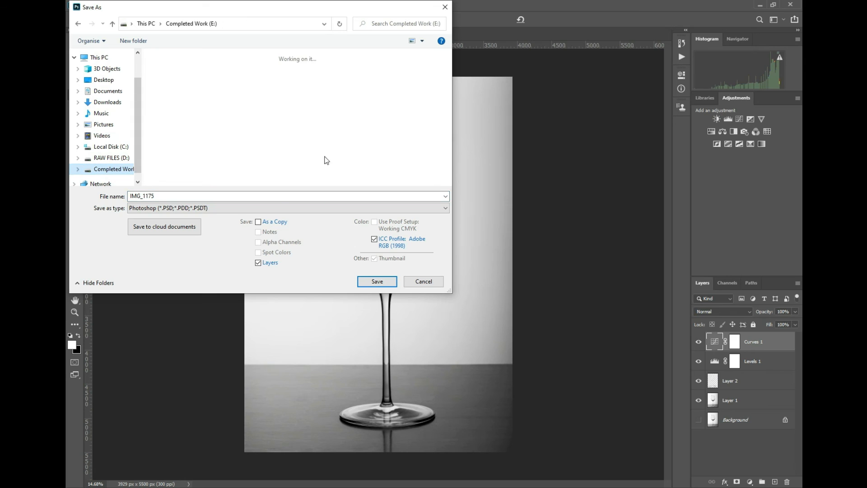
pyautogui.moveTo(446, 104); pyautogui.dragTo(441, 161)
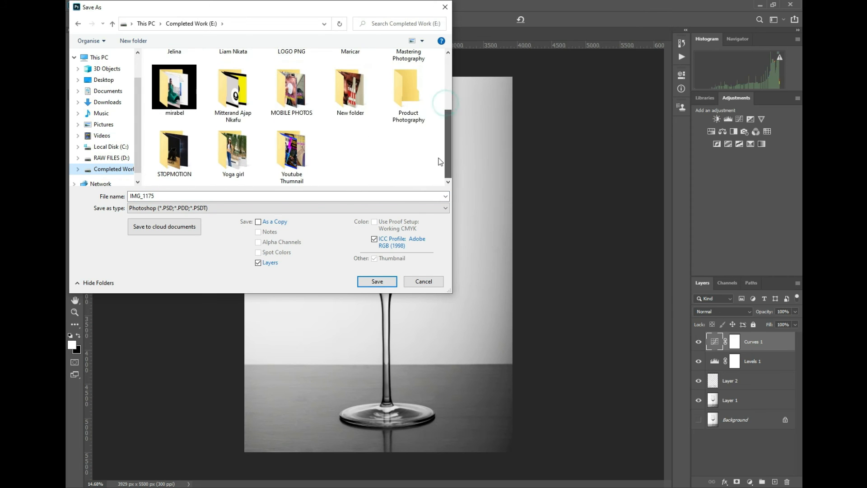
pyautogui.doubleClick(409, 96)
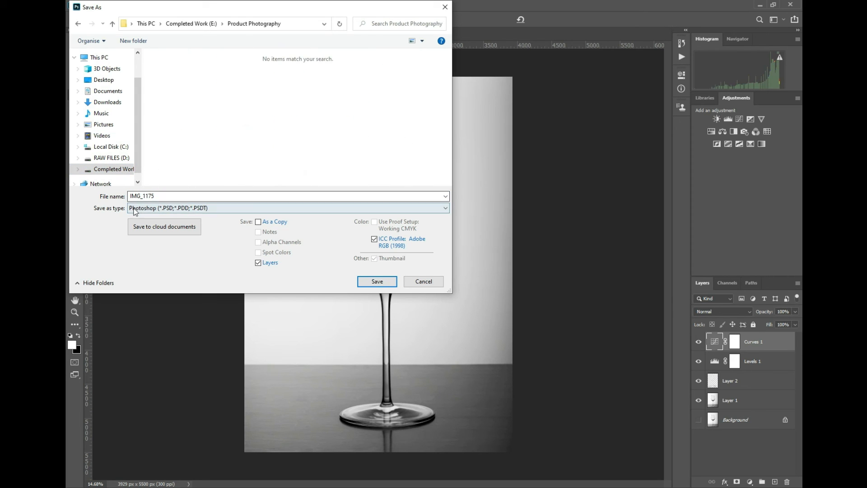
pyautogui.click(173, 209)
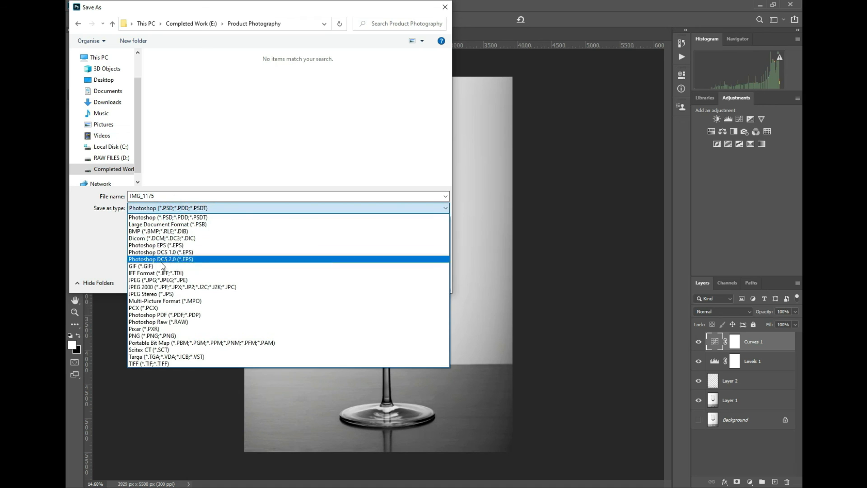
pyautogui.click(161, 280)
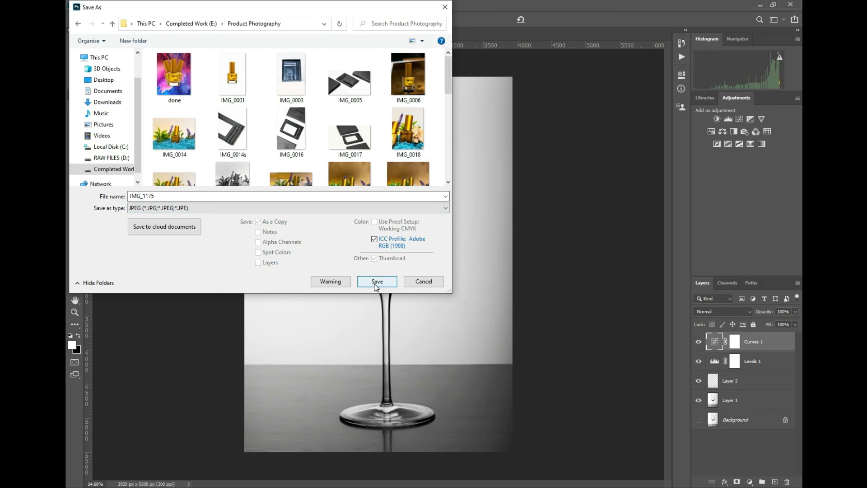
pyautogui.click(375, 283)
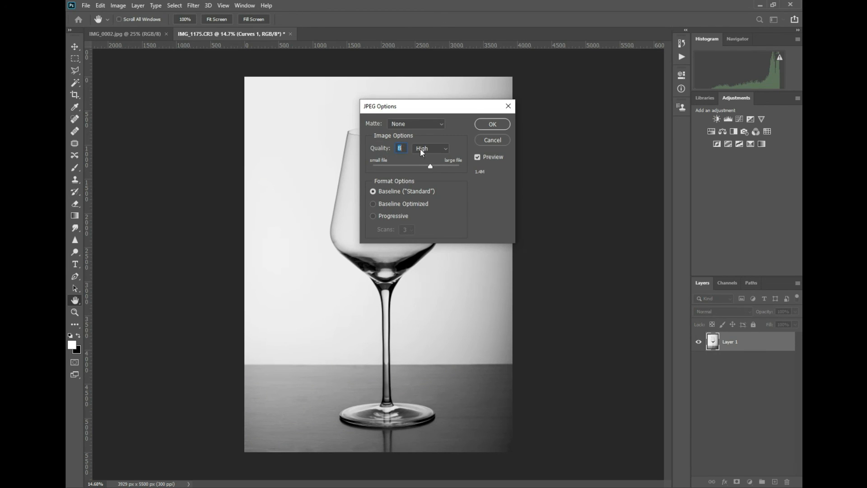
pyautogui.click(494, 128)
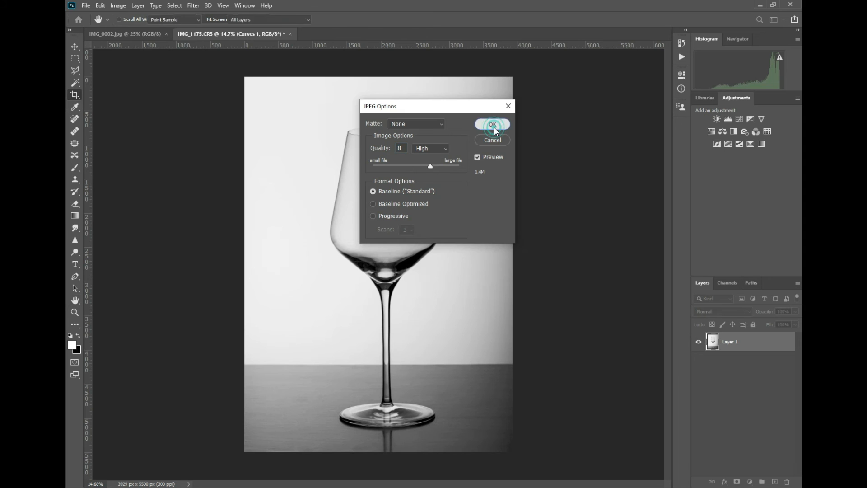